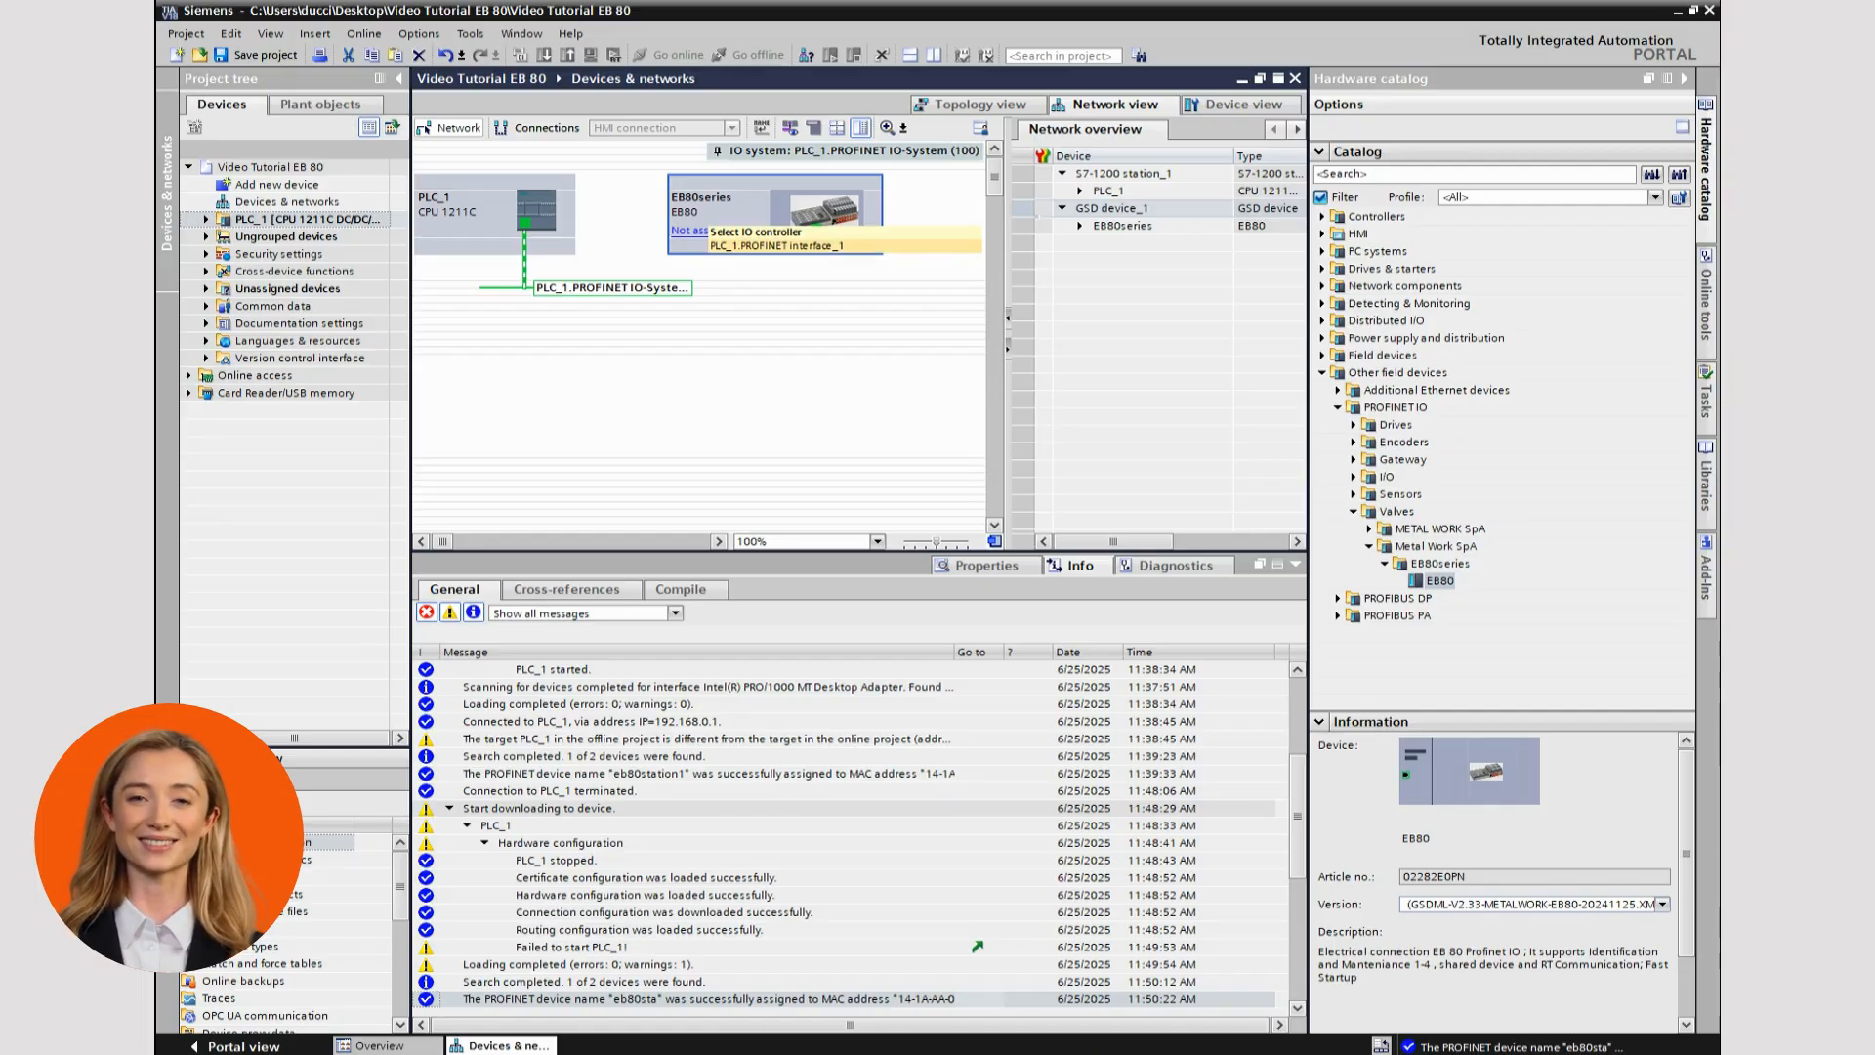
Assign the EB80series device to the IO controller PLC_1.PROFINET interface_1 and open the device's properties.
left_click(776, 245)
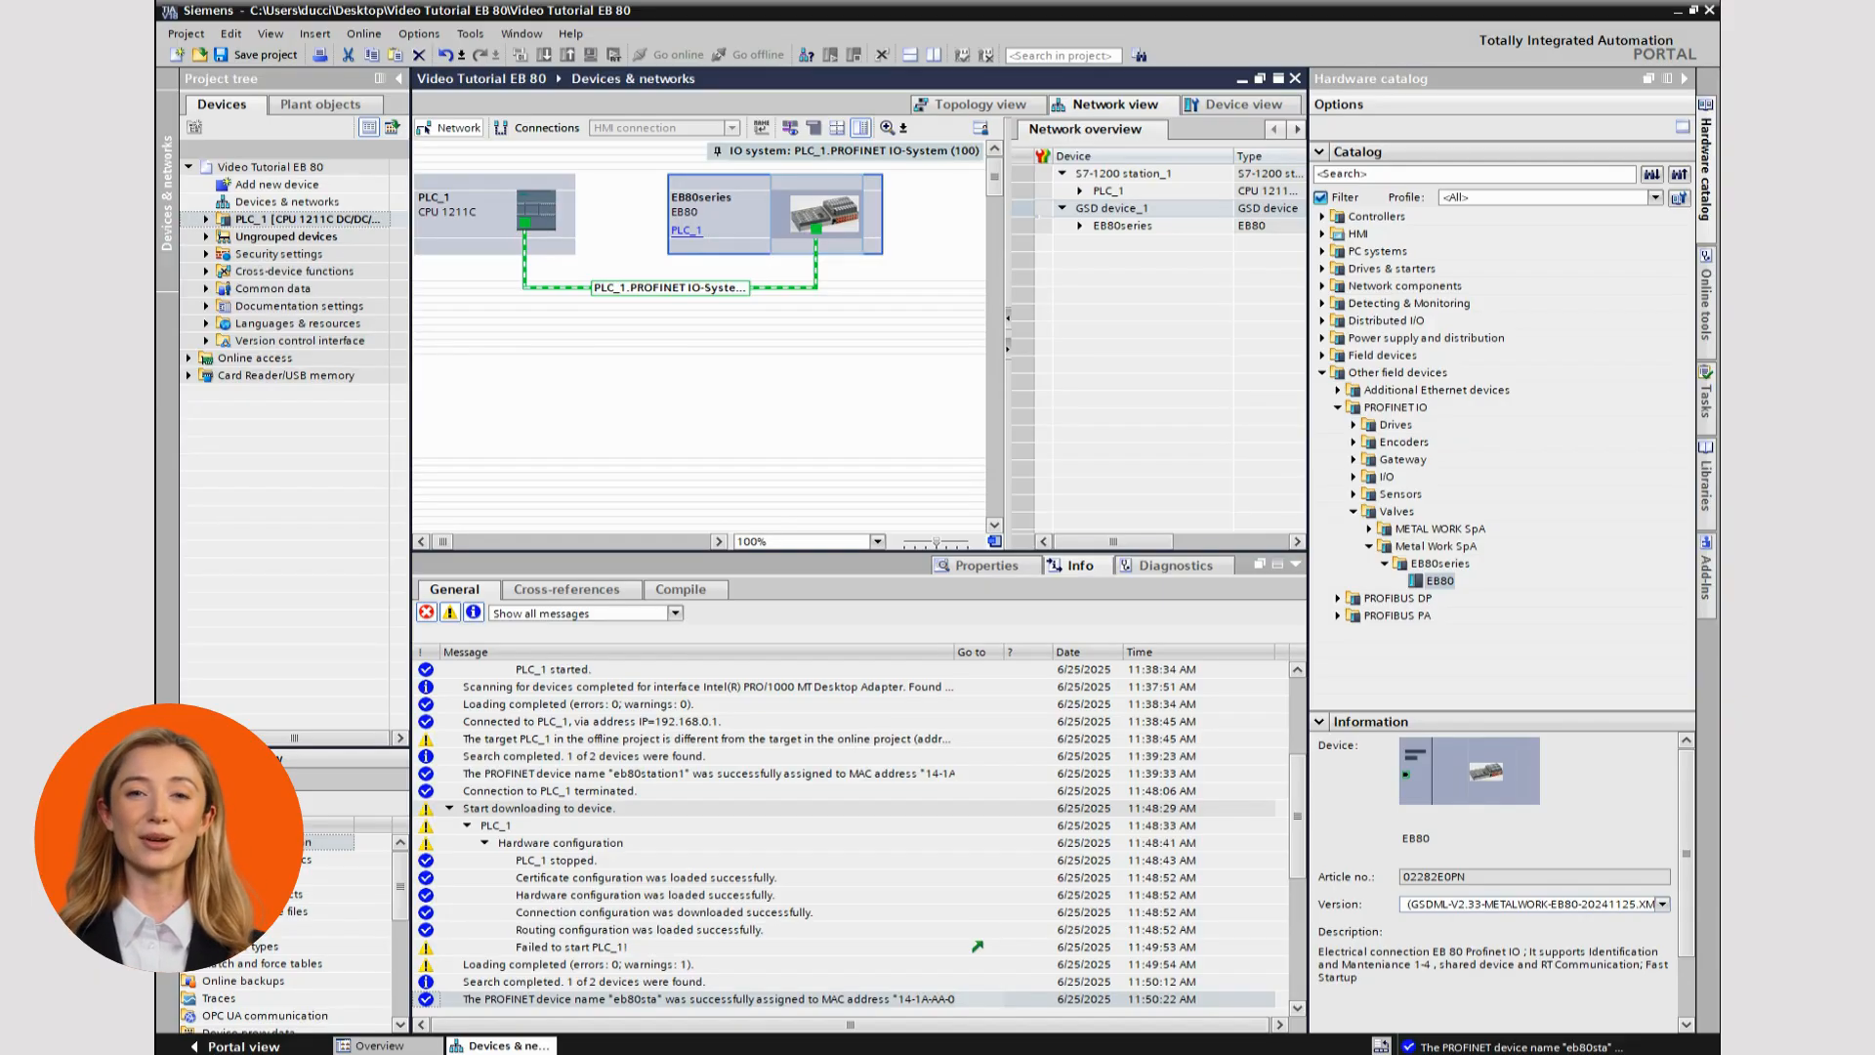
right_click(795, 201)
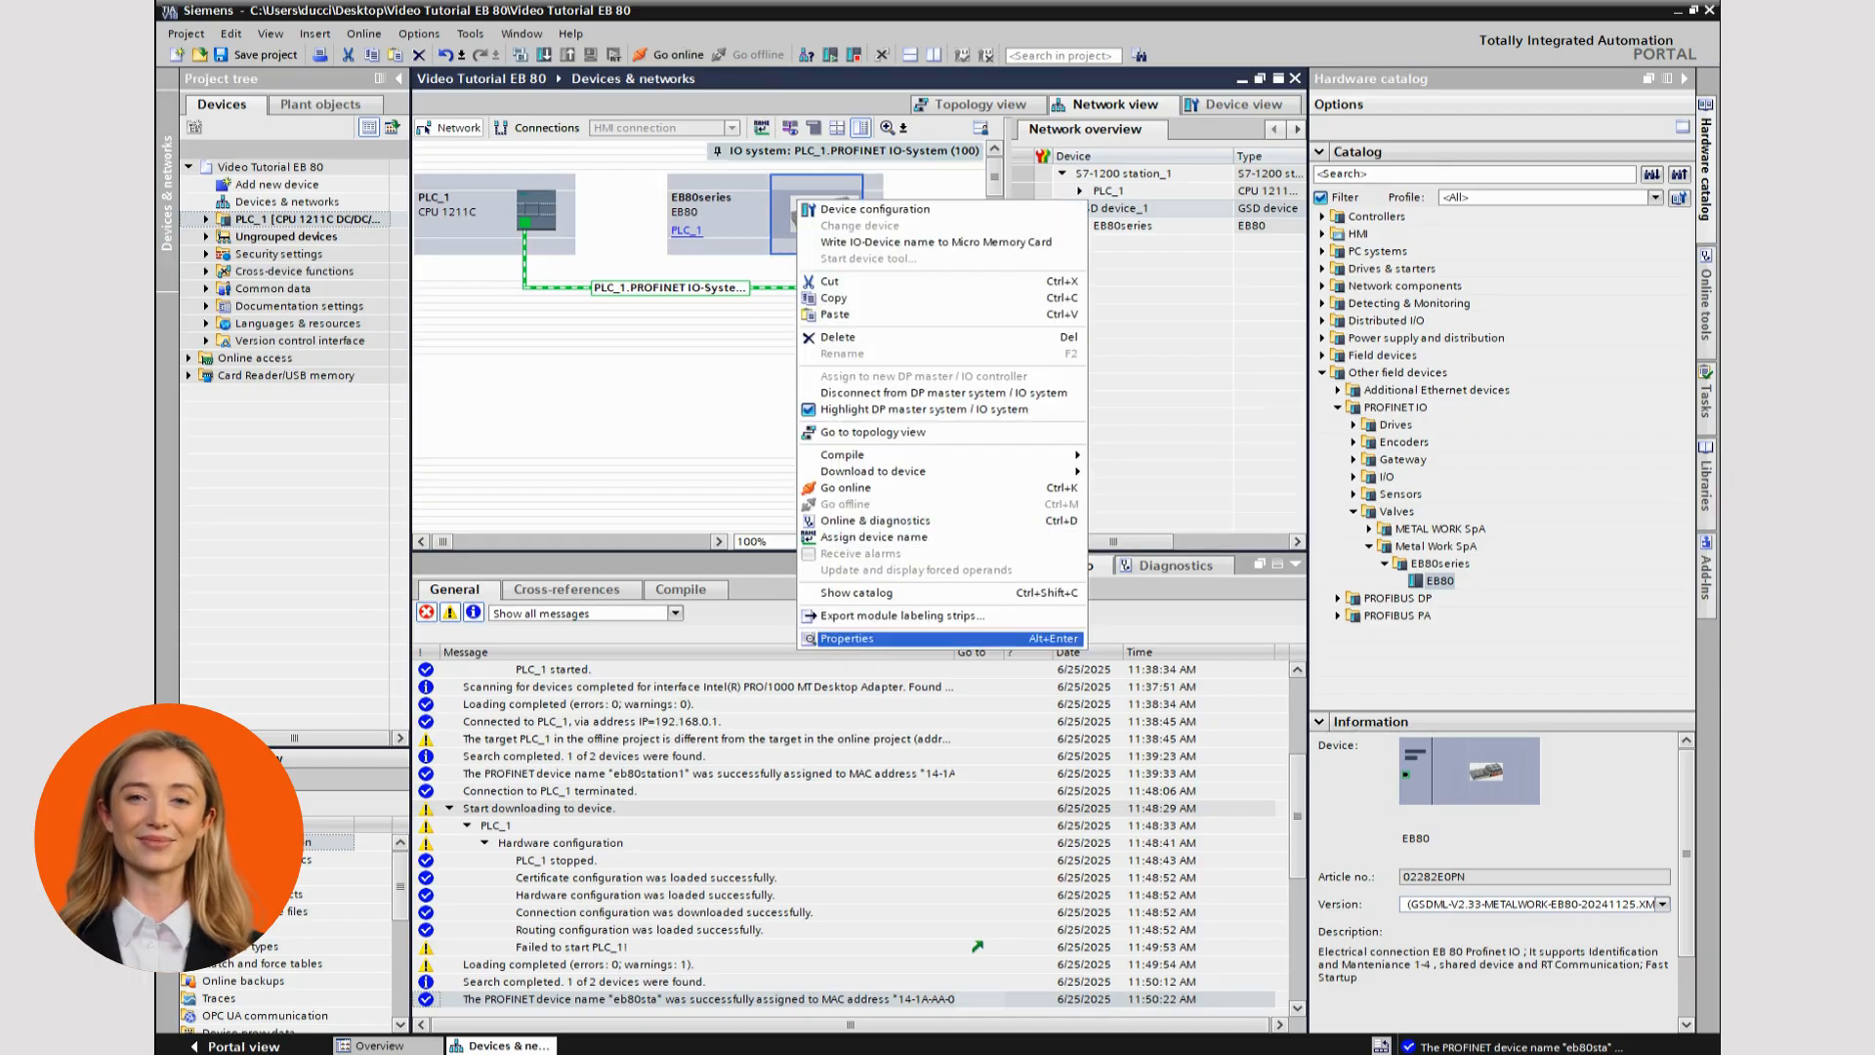
left_click(846, 638)
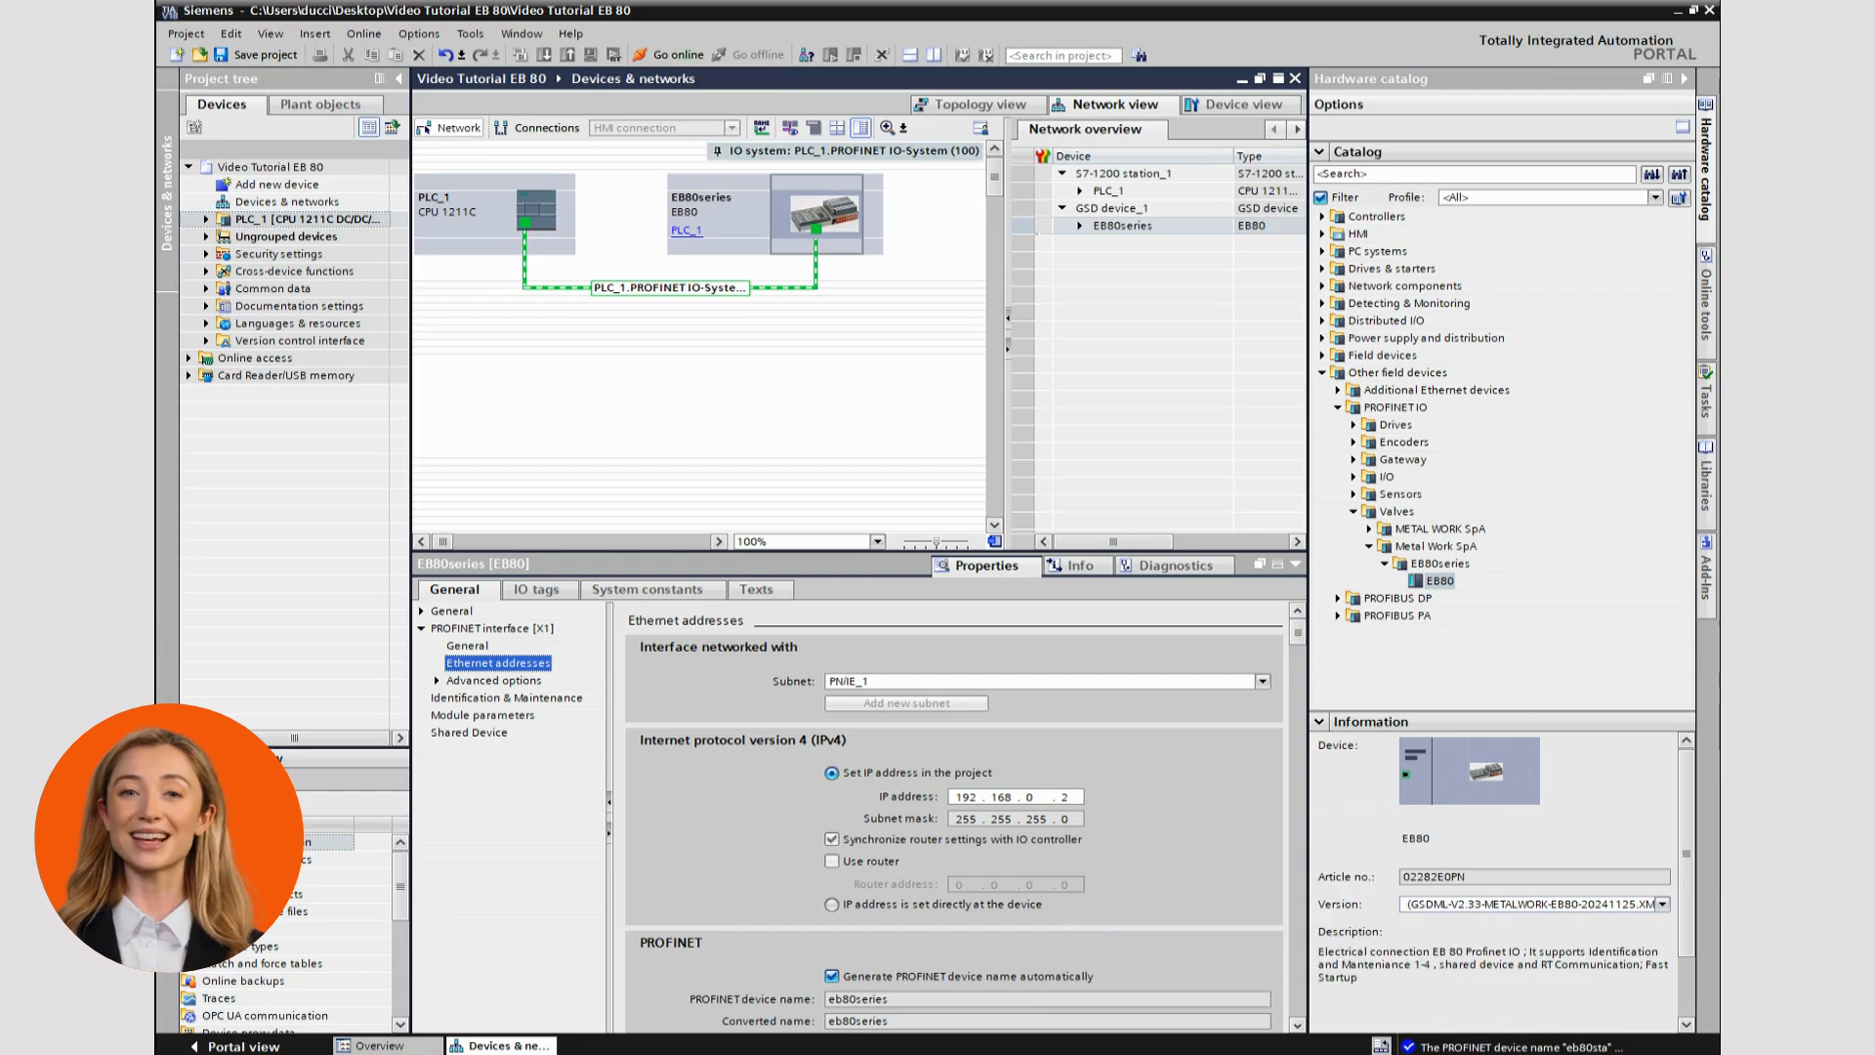
Disable automatic PROFINET device name generation for the EB80series and set its device name to eb80Station1.
scroll(954, 818, "down", 2)
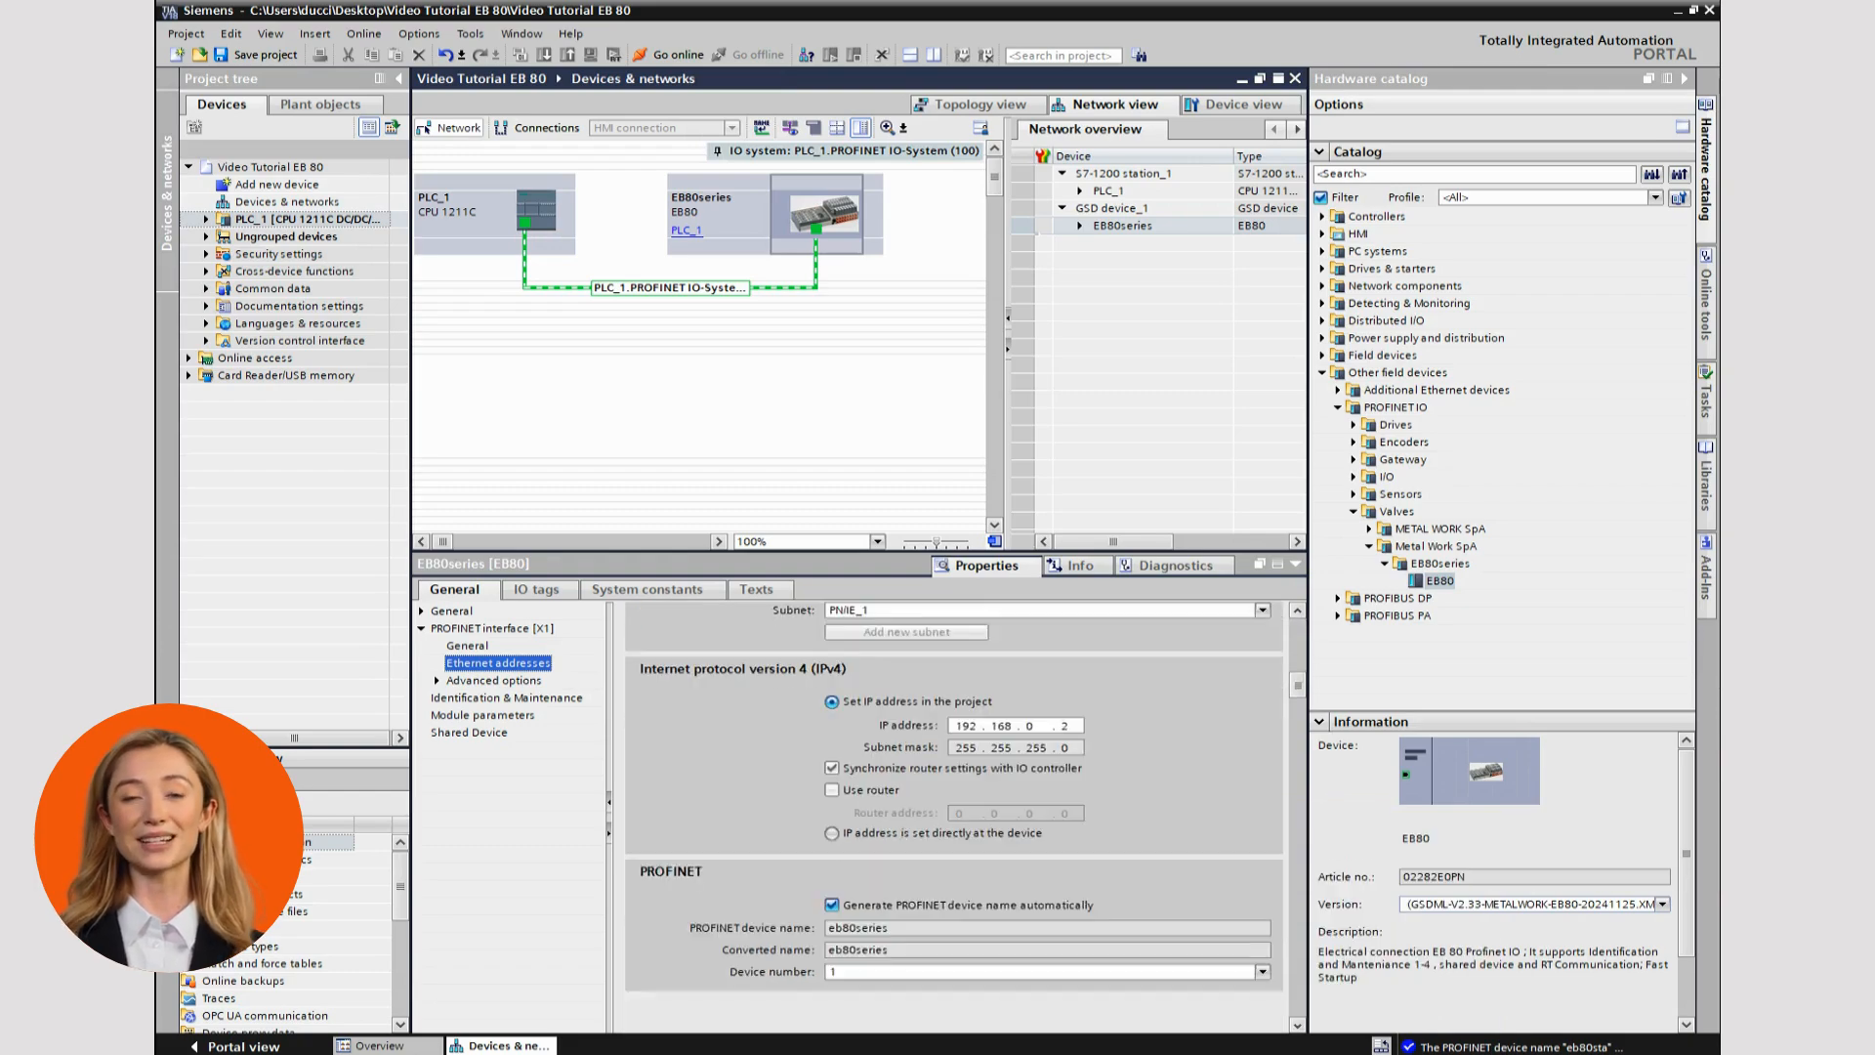
left_click(831, 883)
key("BackSpace")
key("BackSpace")
key("BackSpace")
key("BackSpace")
key("BackSpace")
key("BackSpace")
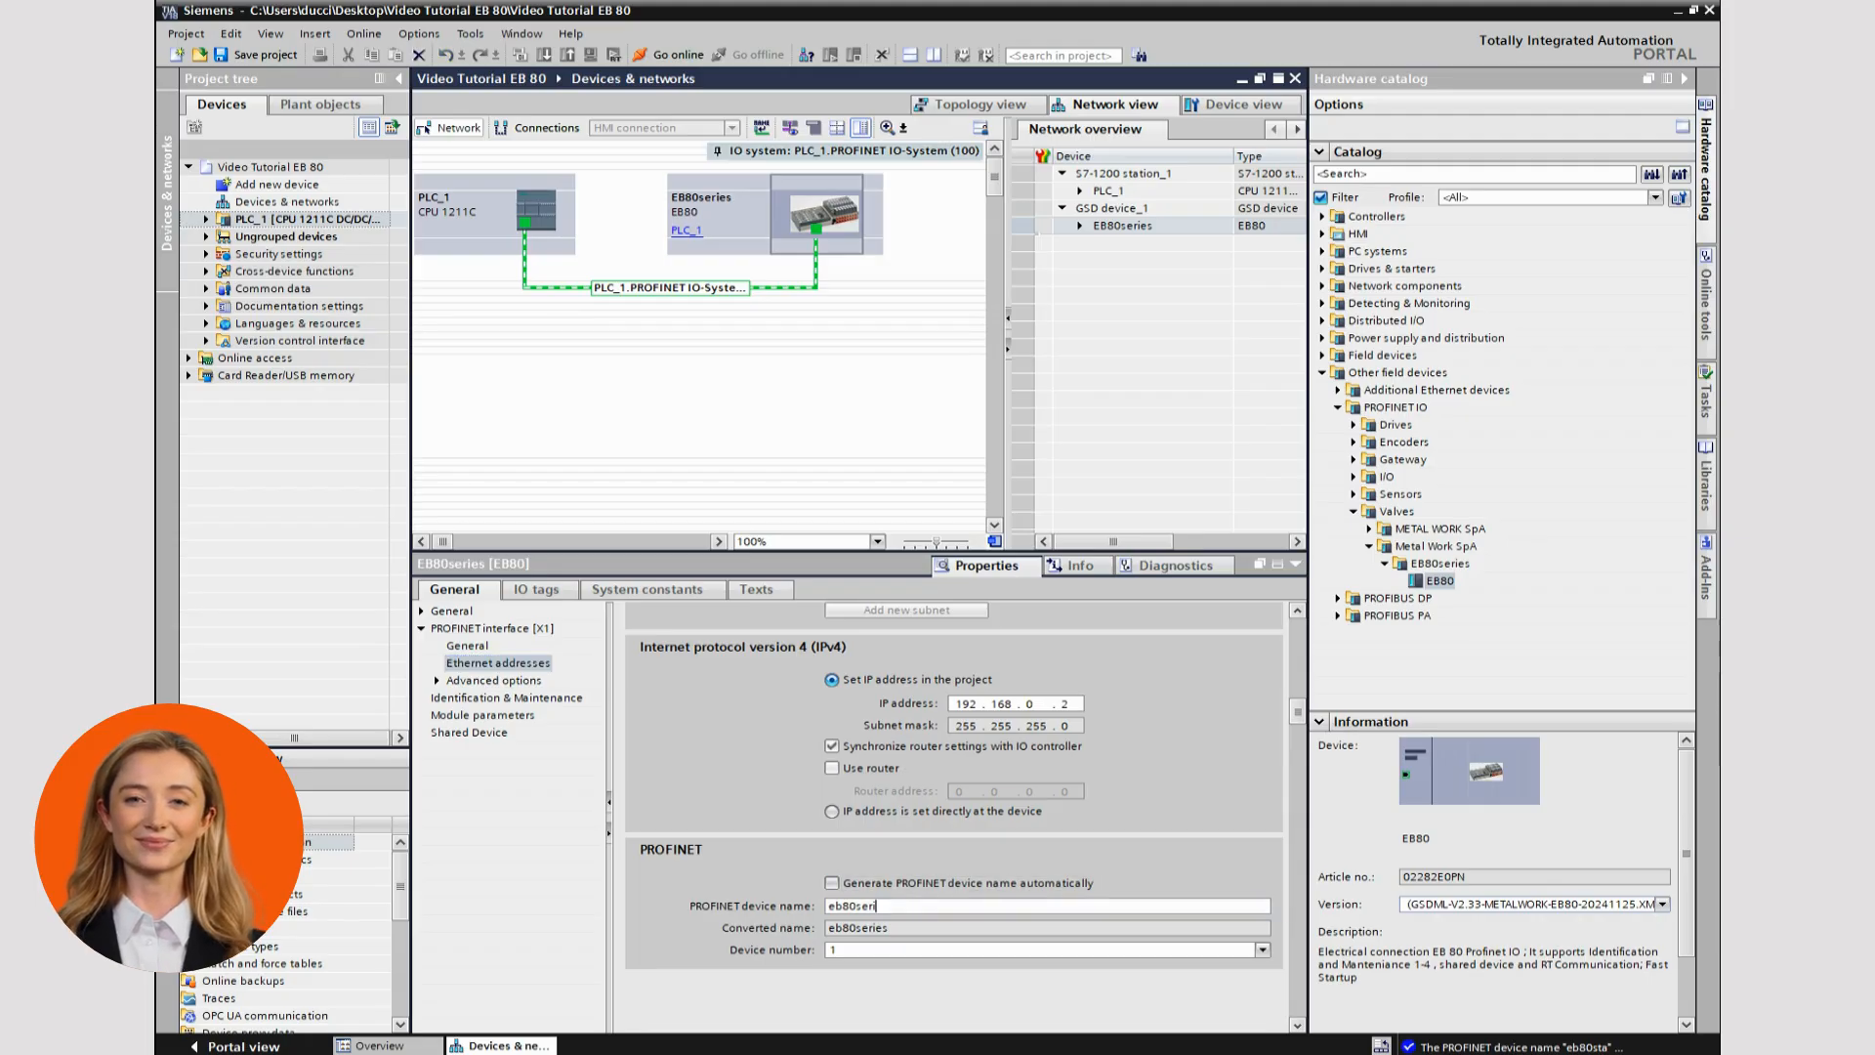
type("Stations")
key("BackSpace")
type("1")
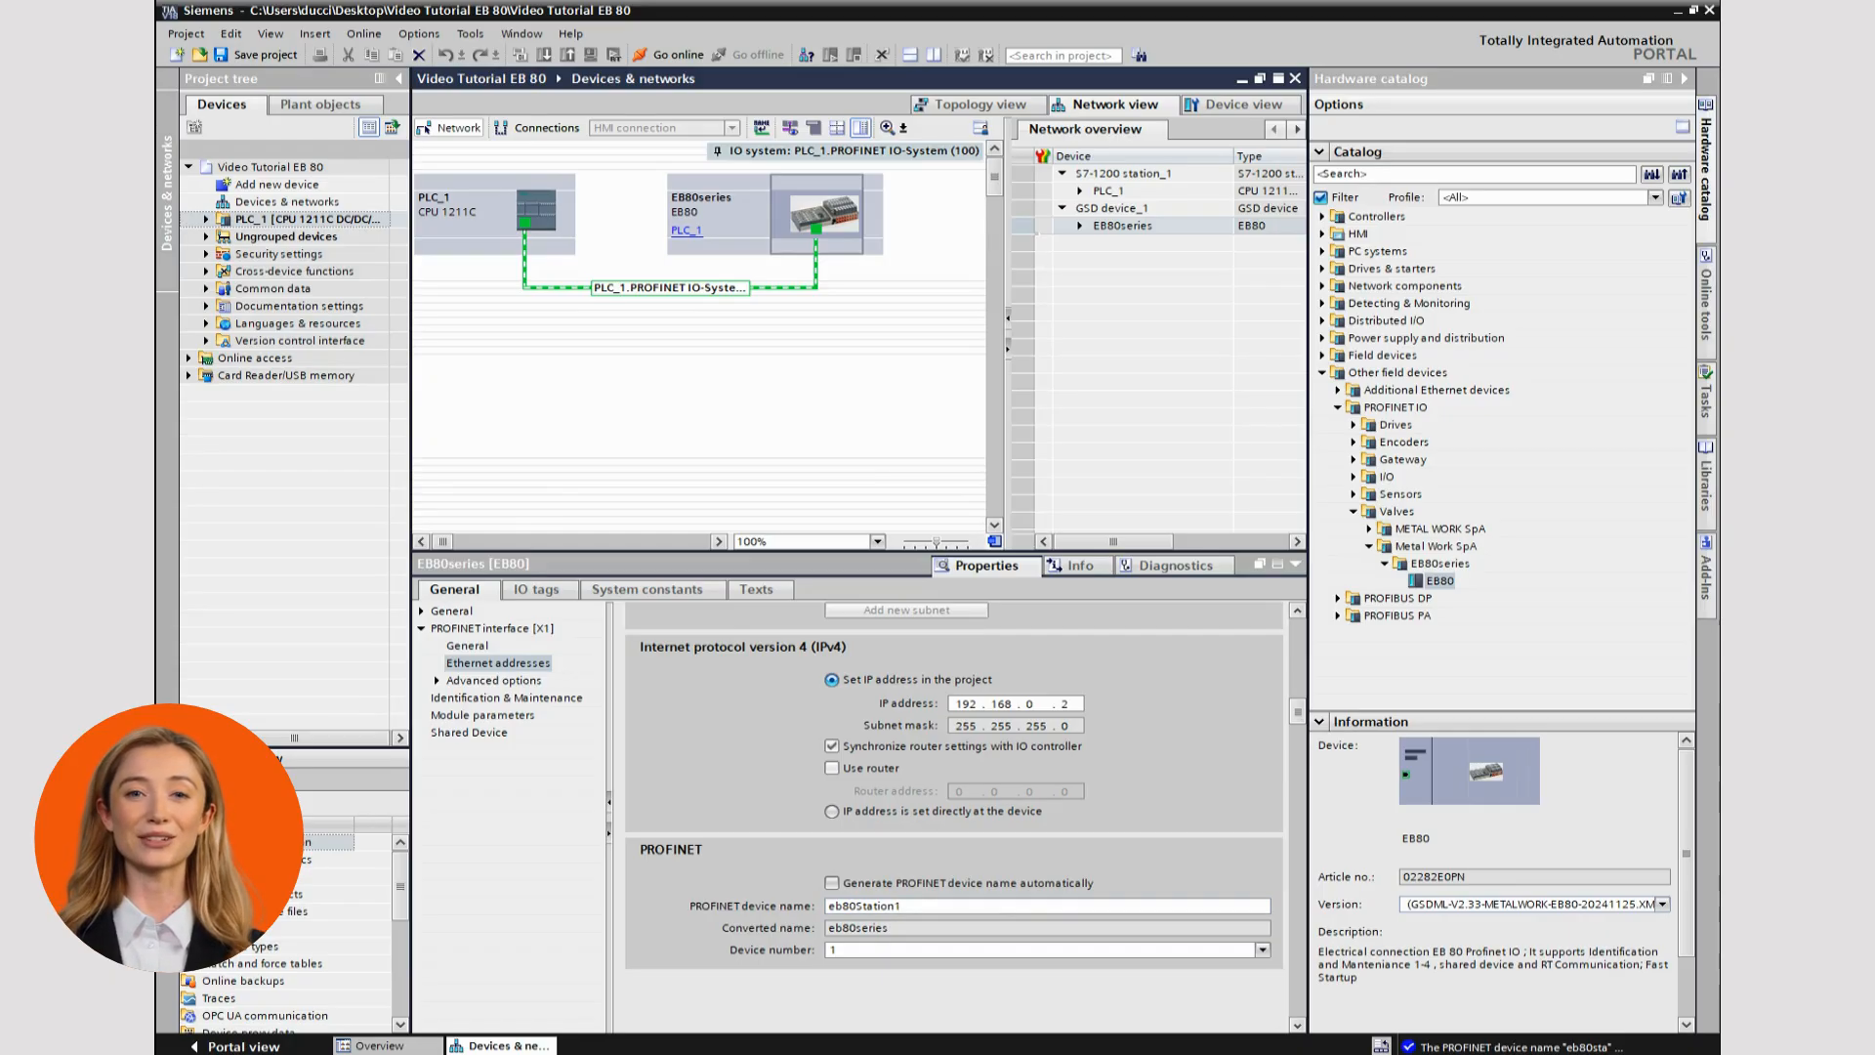
Set the Fail safe output in the EB80series module parameters to Outputs Fault mode.
left_click(482, 715)
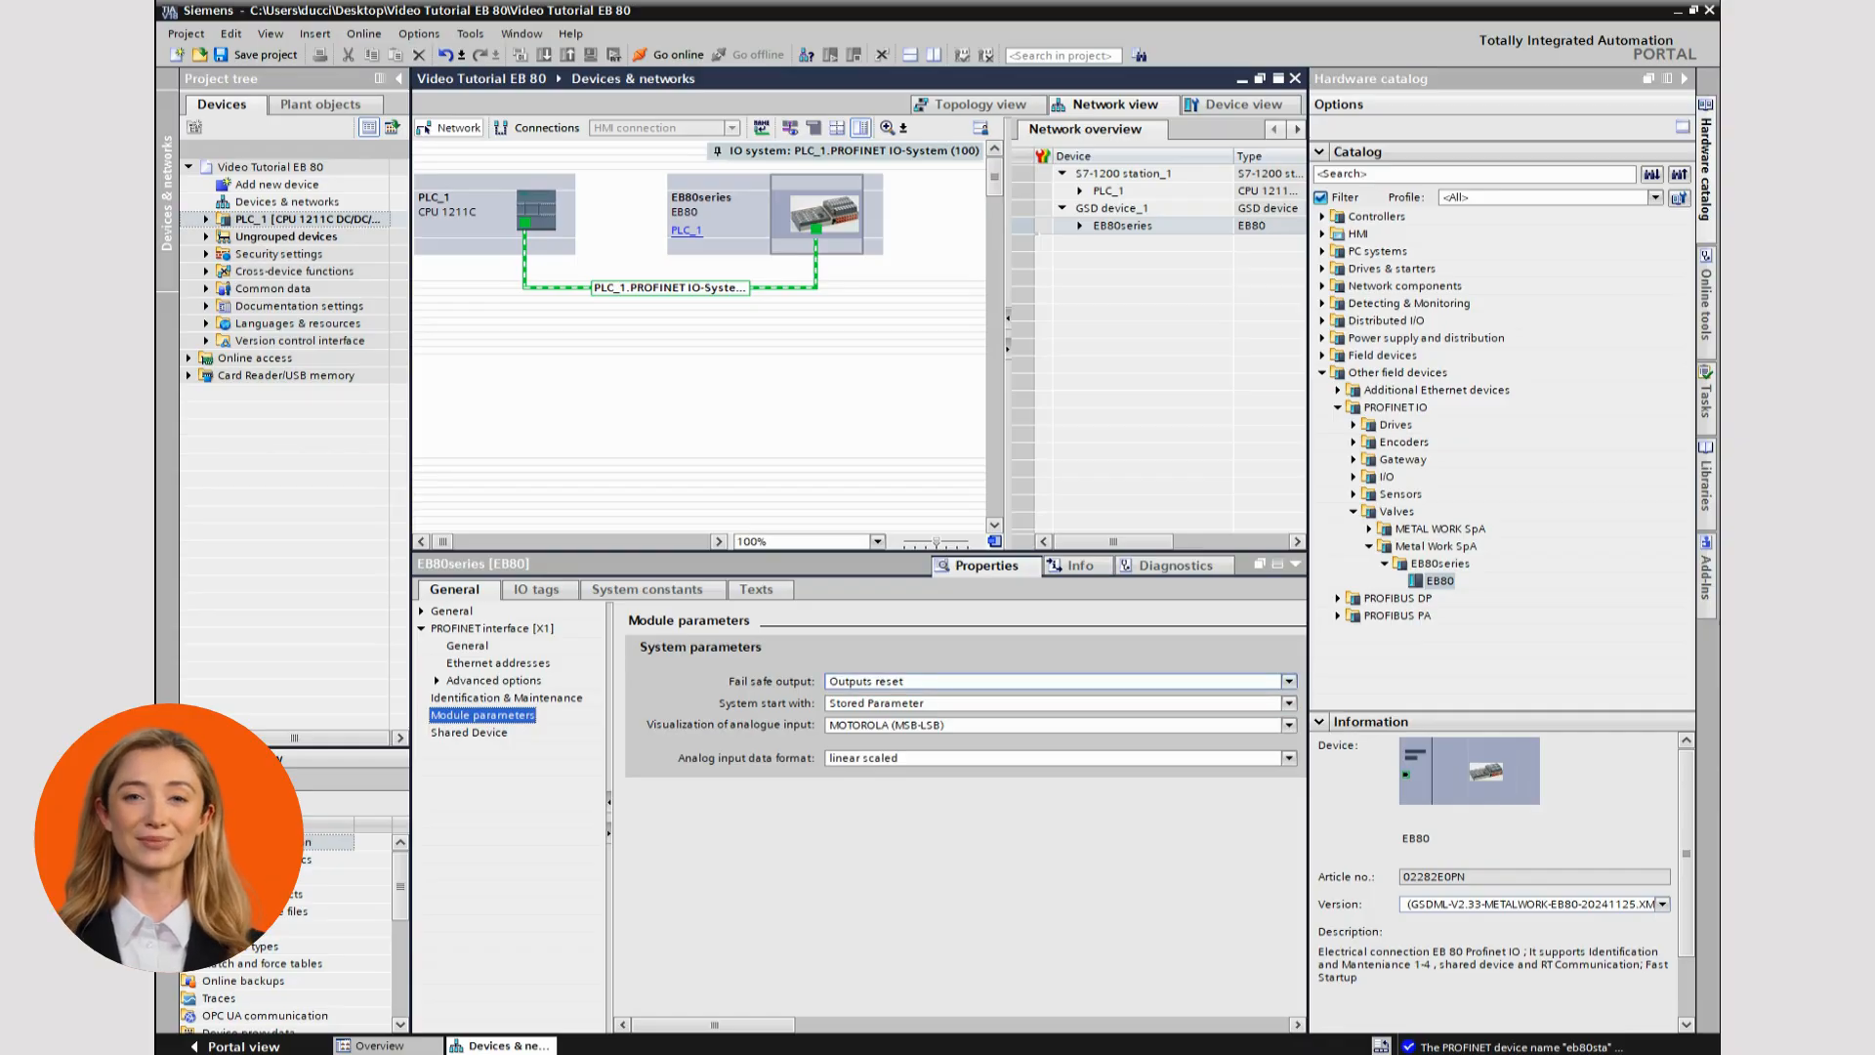
left_click(1289, 680)
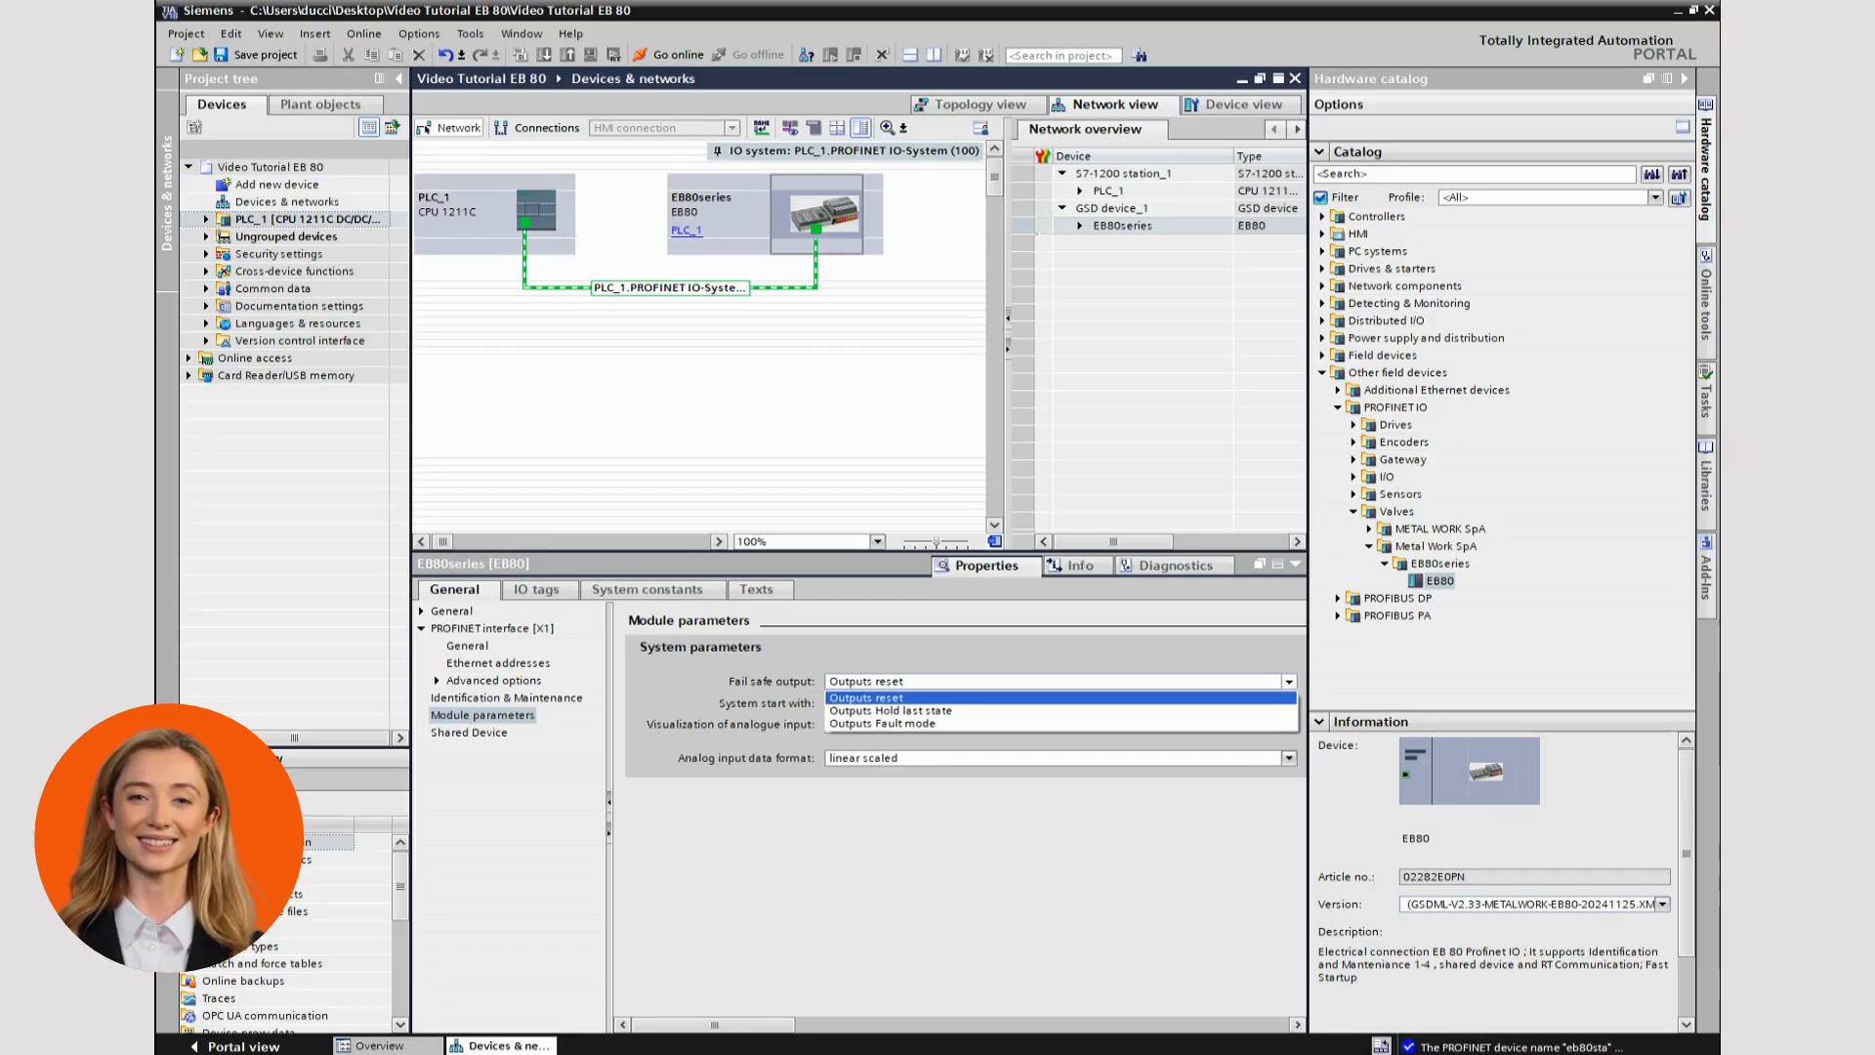
key("Down")
key("Down")
key("Return")
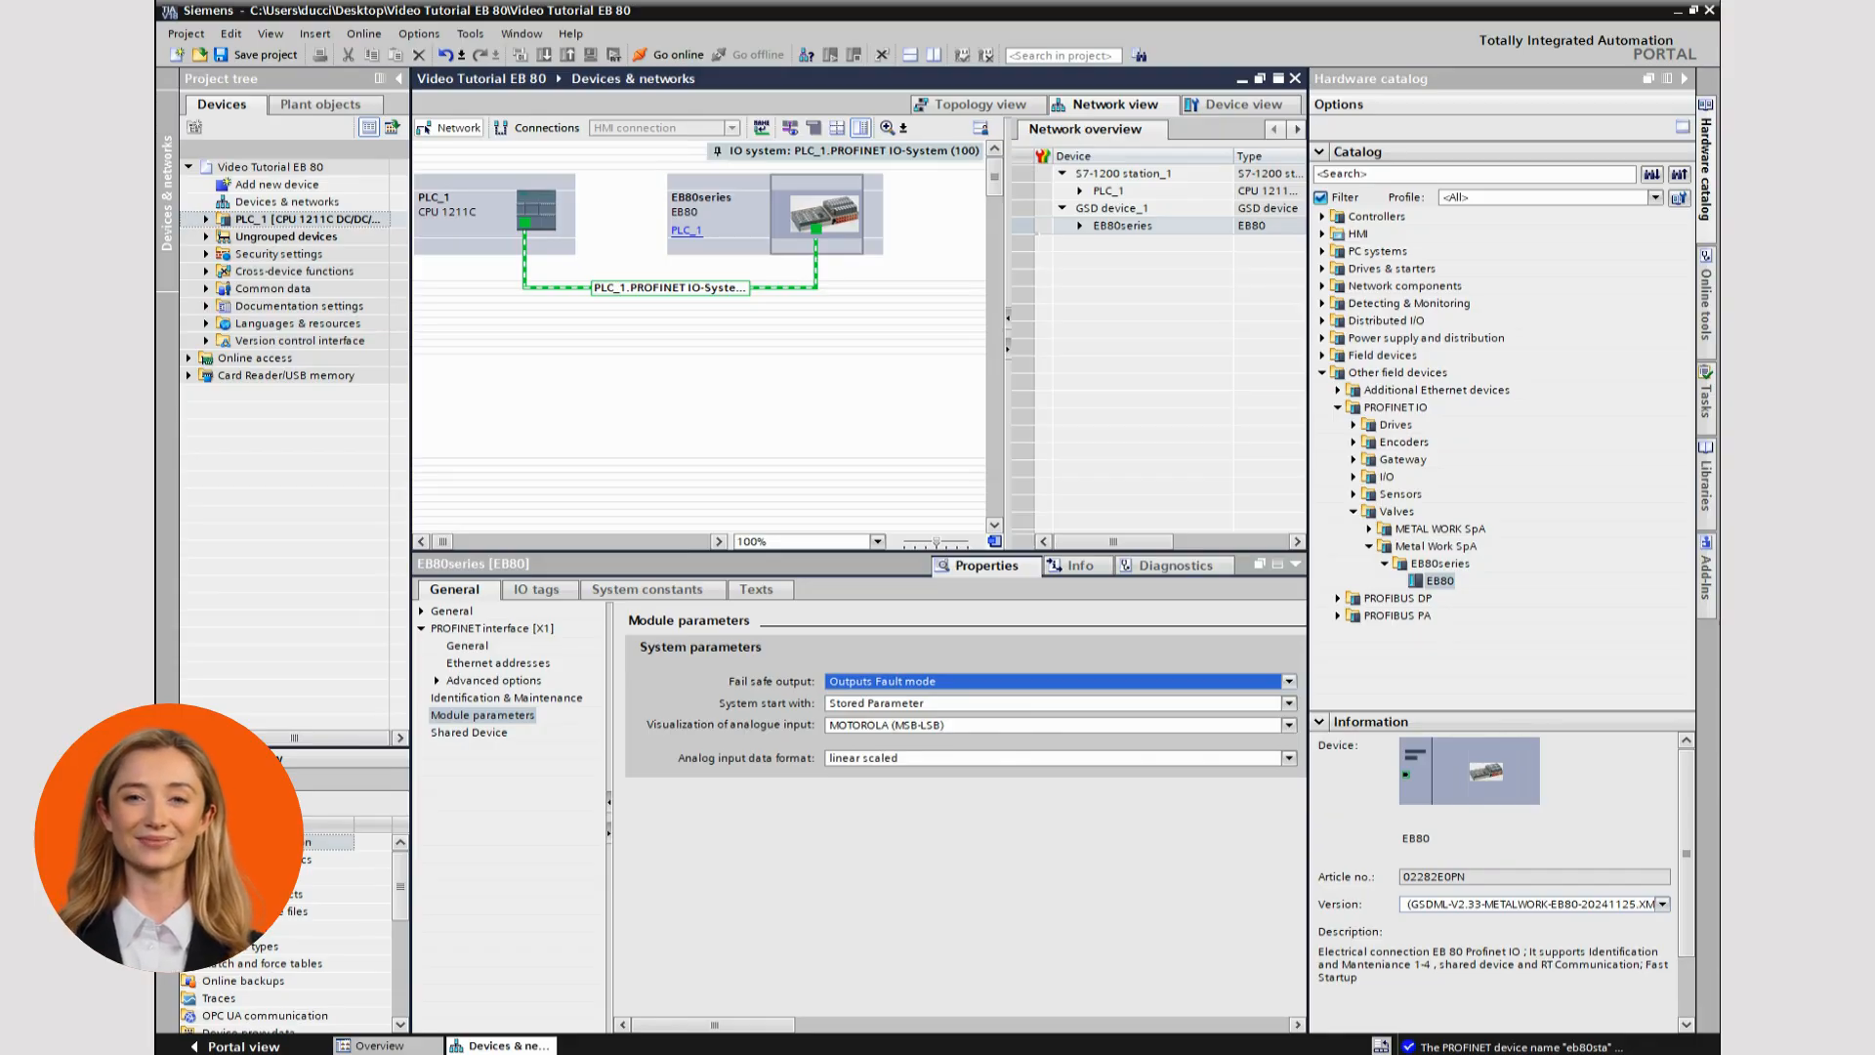
Show the EB80series in the device view and look up the 048 Coils entry among the catalog's pneumatic modules.
left_click(1243, 104)
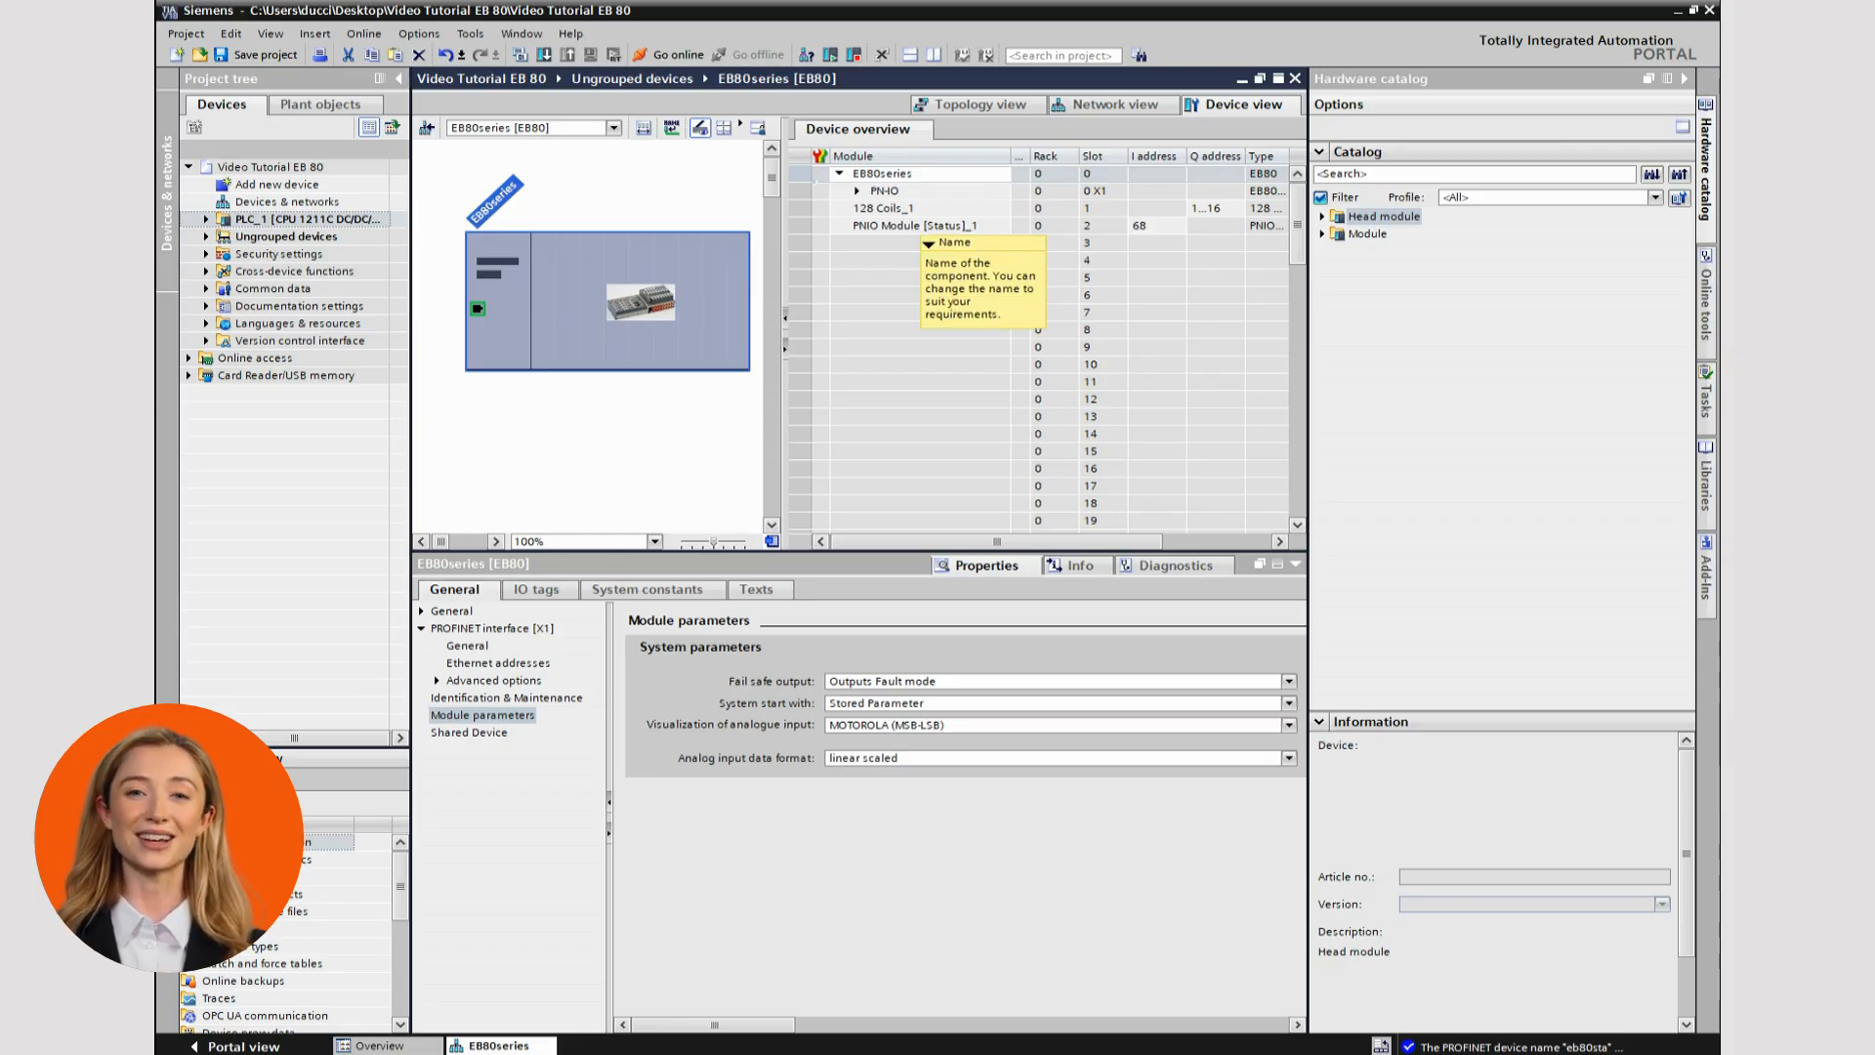
left_click(1323, 235)
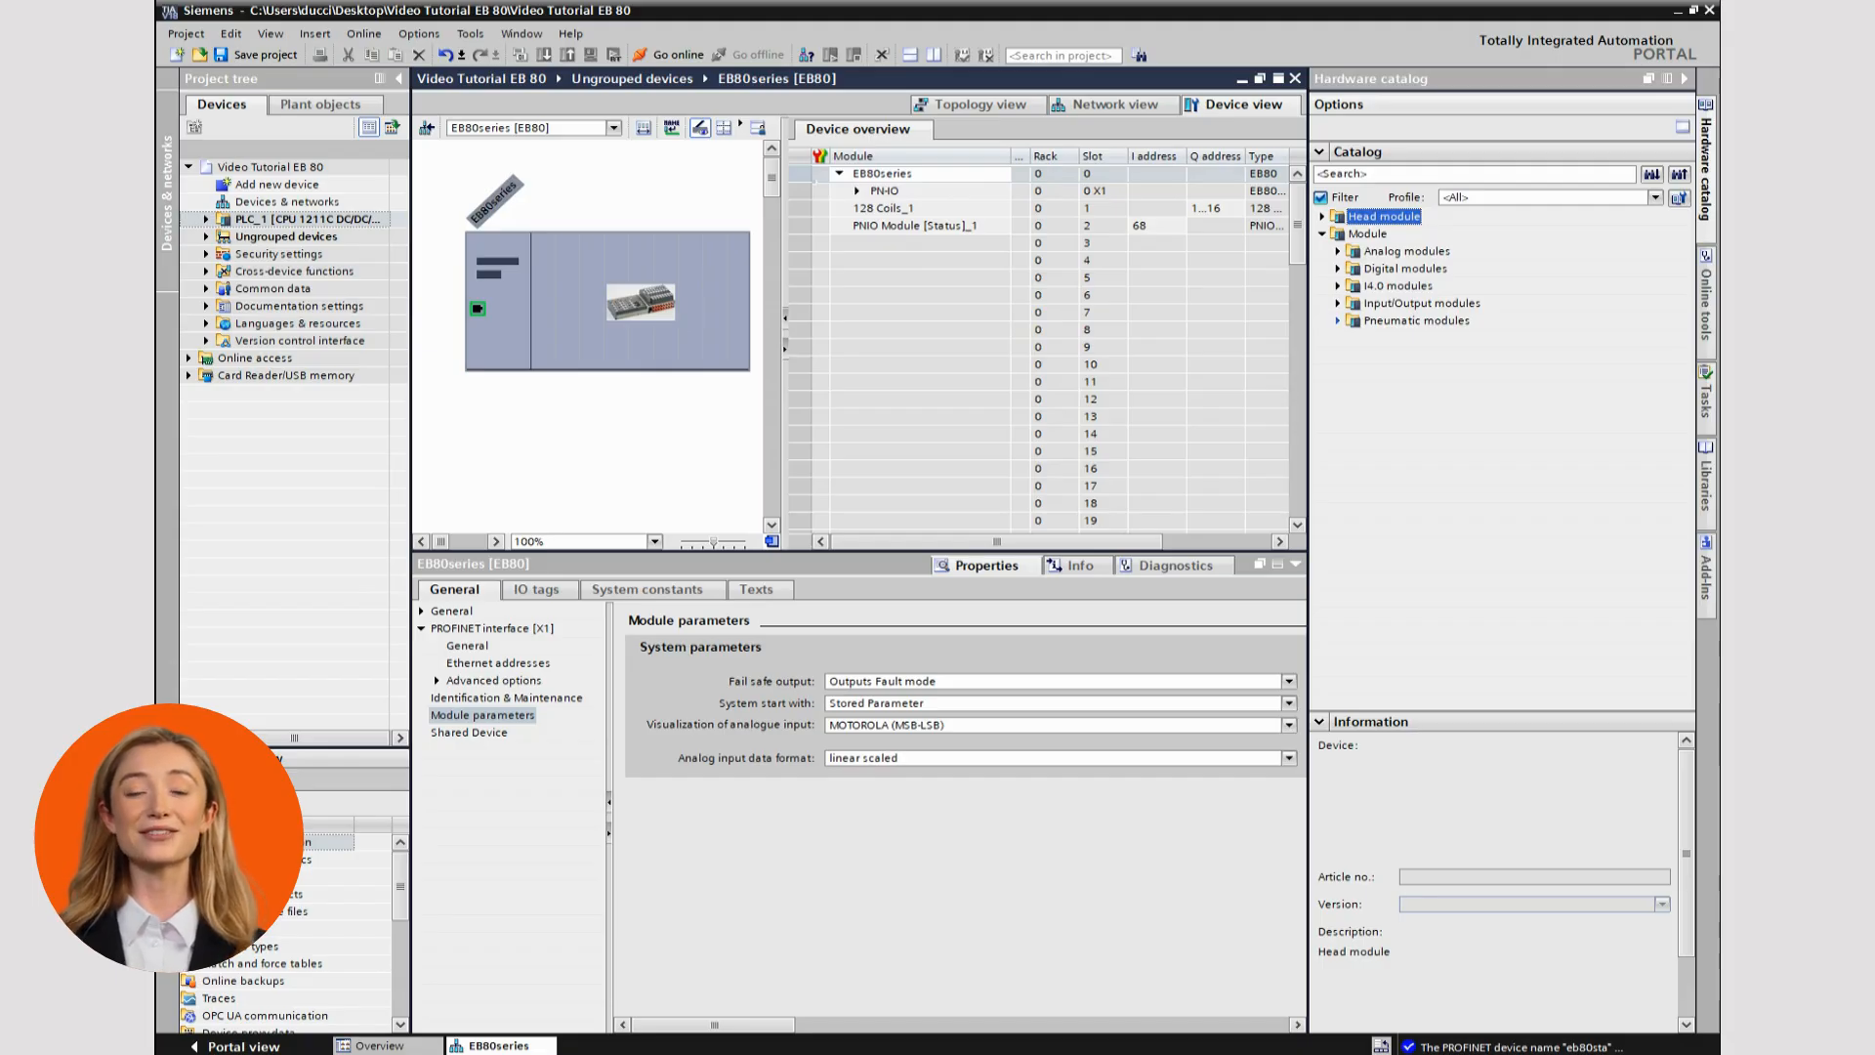
left_click(1338, 320)
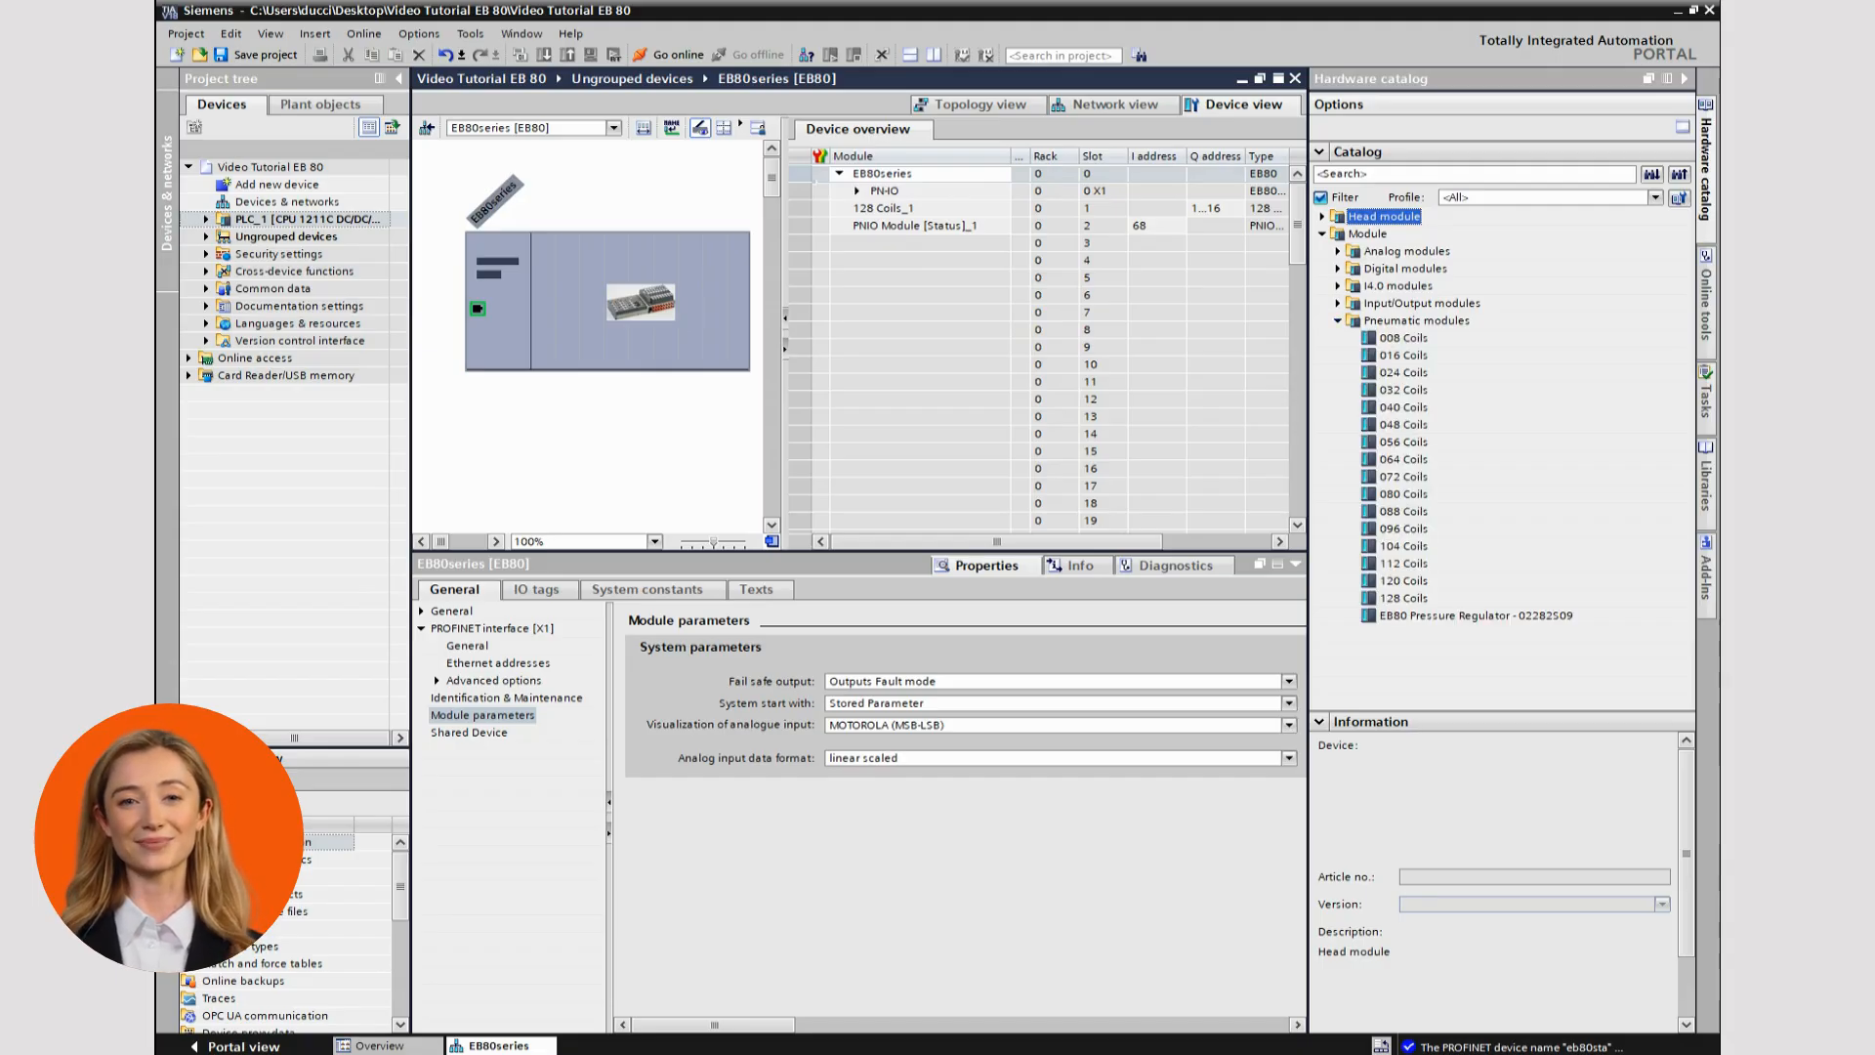
left_click(1403, 477)
left_click(1403, 424)
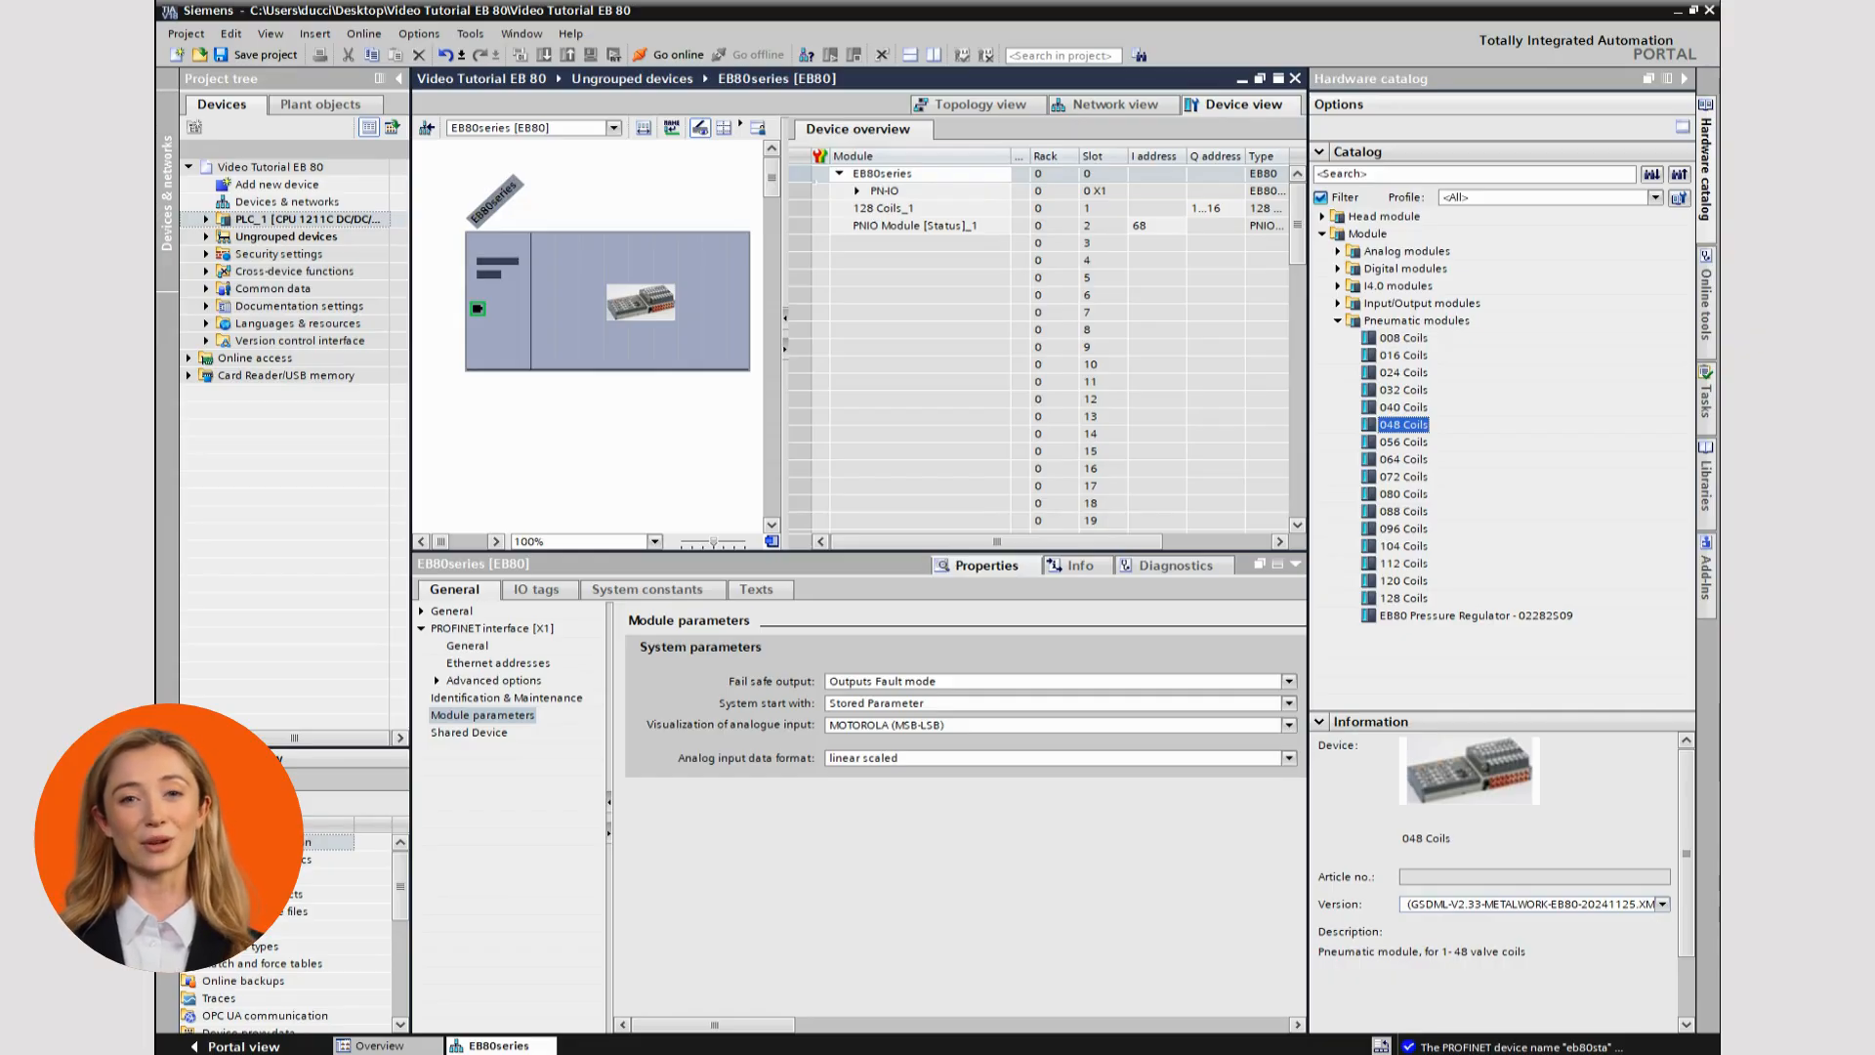
In the slot 1 128 Coils module's fail safe parameters, set Output 1 to Hold Last State and Output 2 to Output set.
left_click(805, 208)
right_click(804, 207)
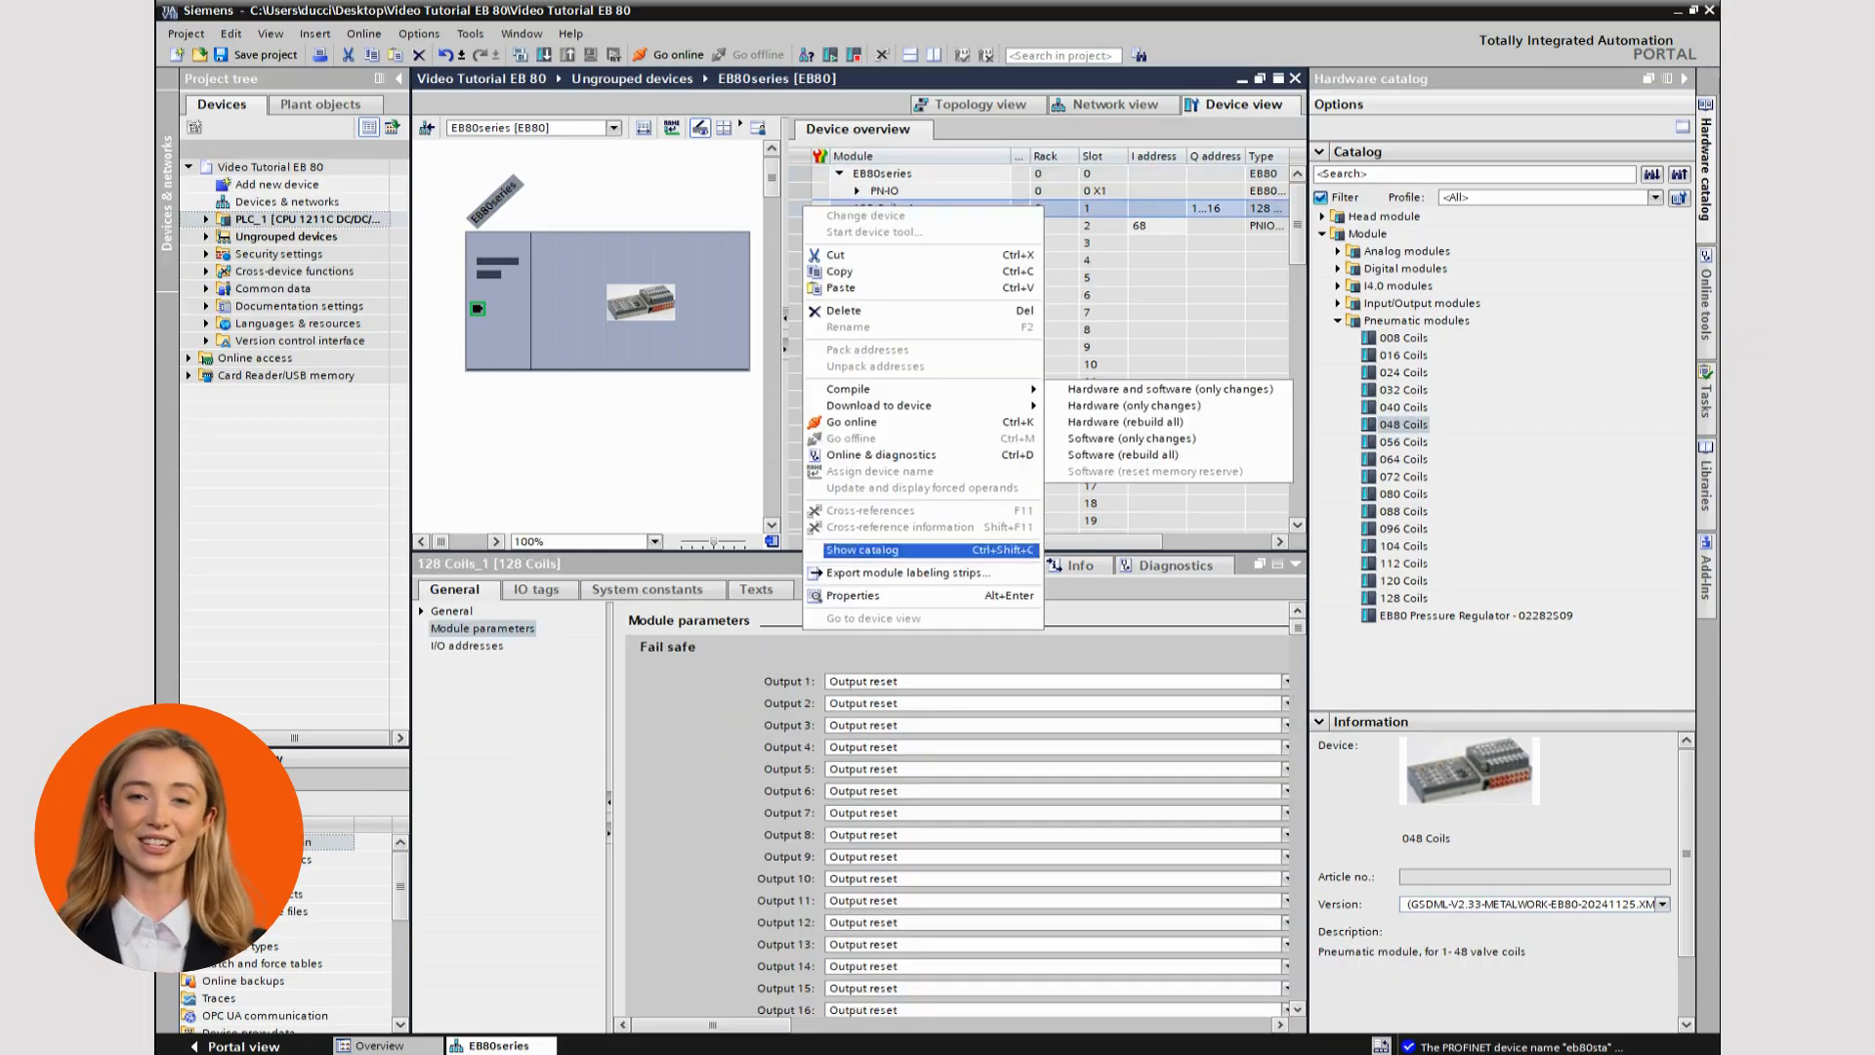
key("Return")
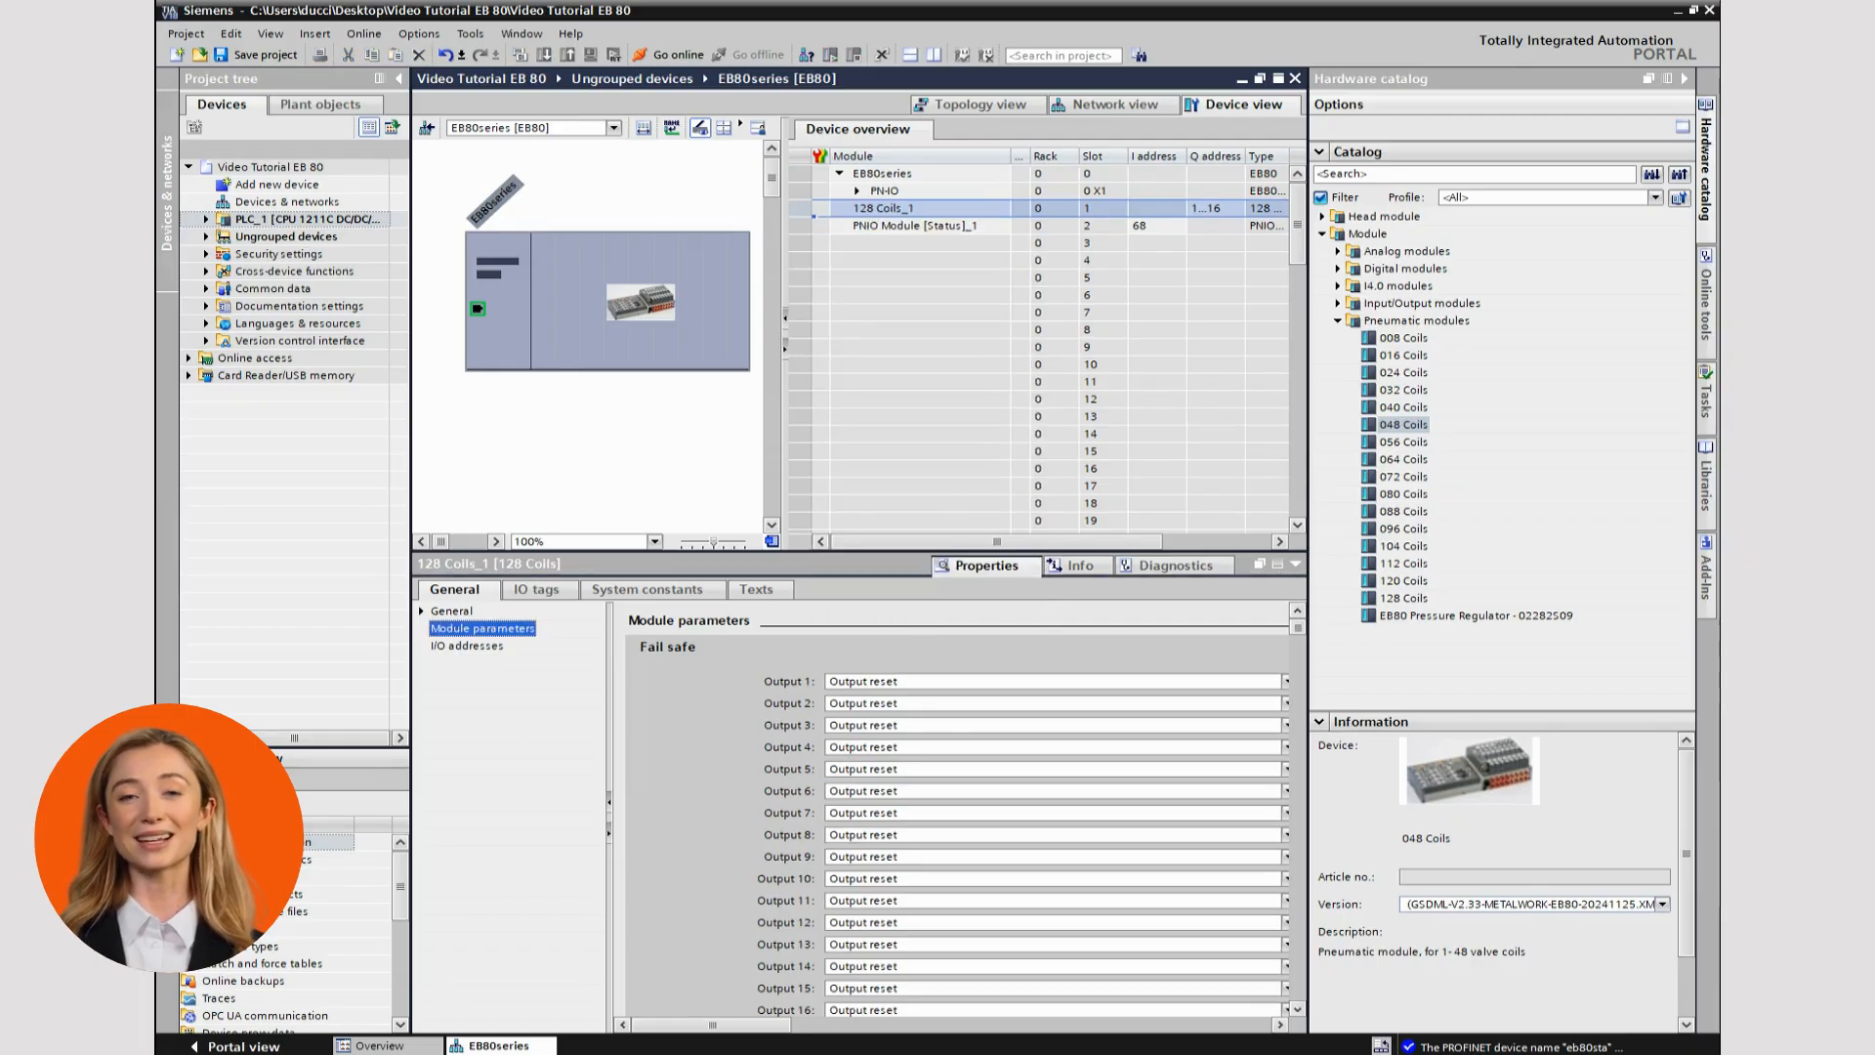
left_click(900, 682)
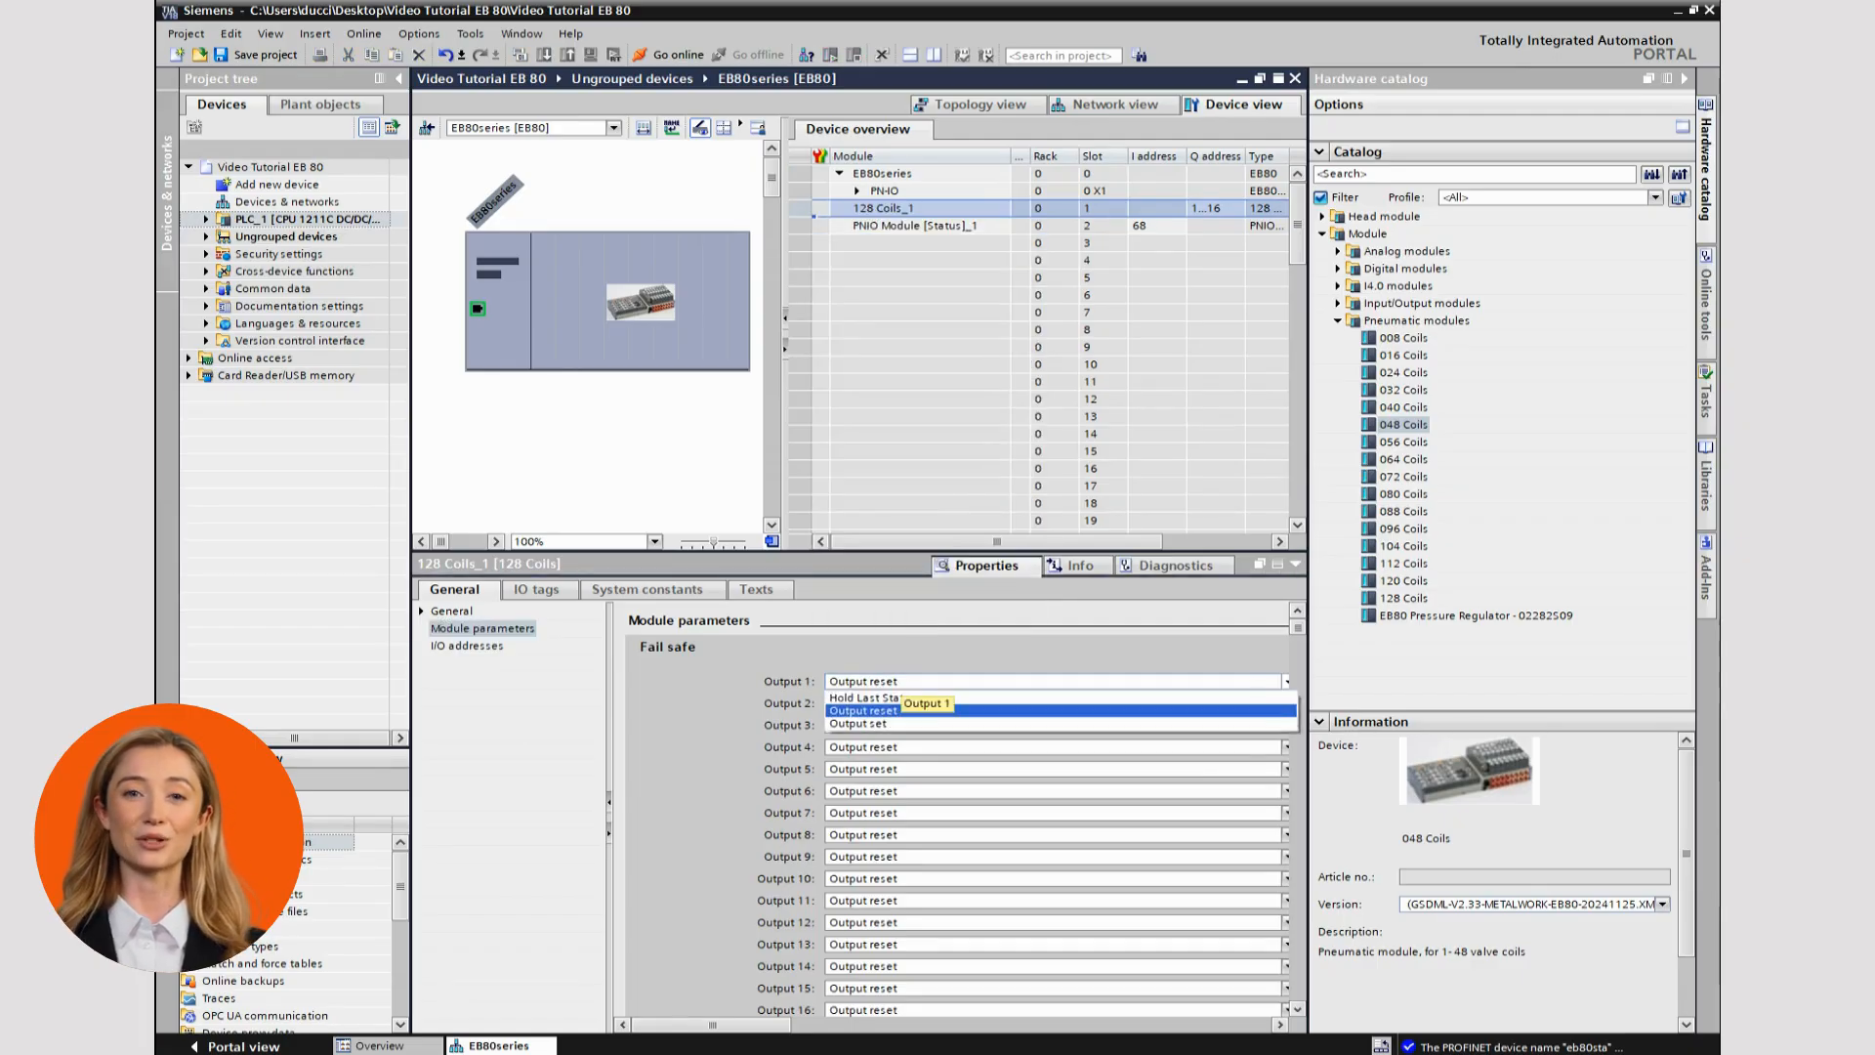
left_click(901, 682)
left_click(1054, 681)
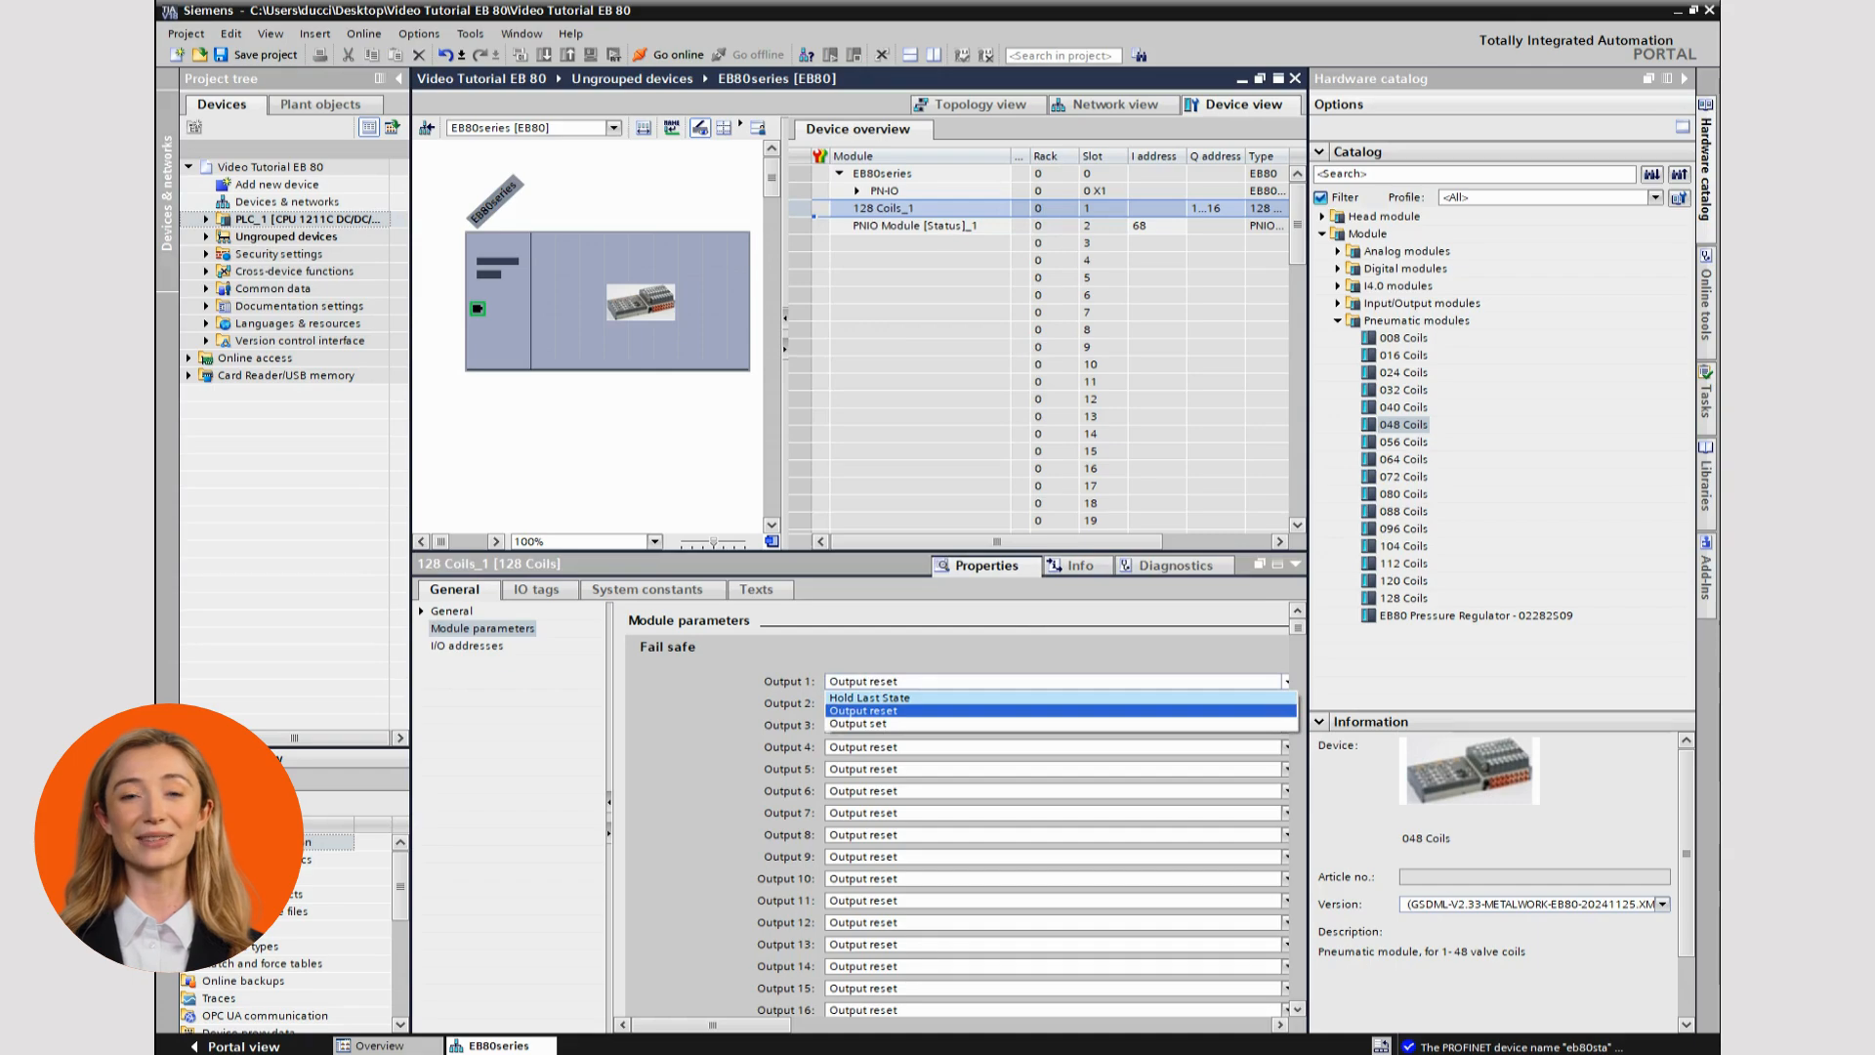
left_click(1021, 697)
left_click(1020, 703)
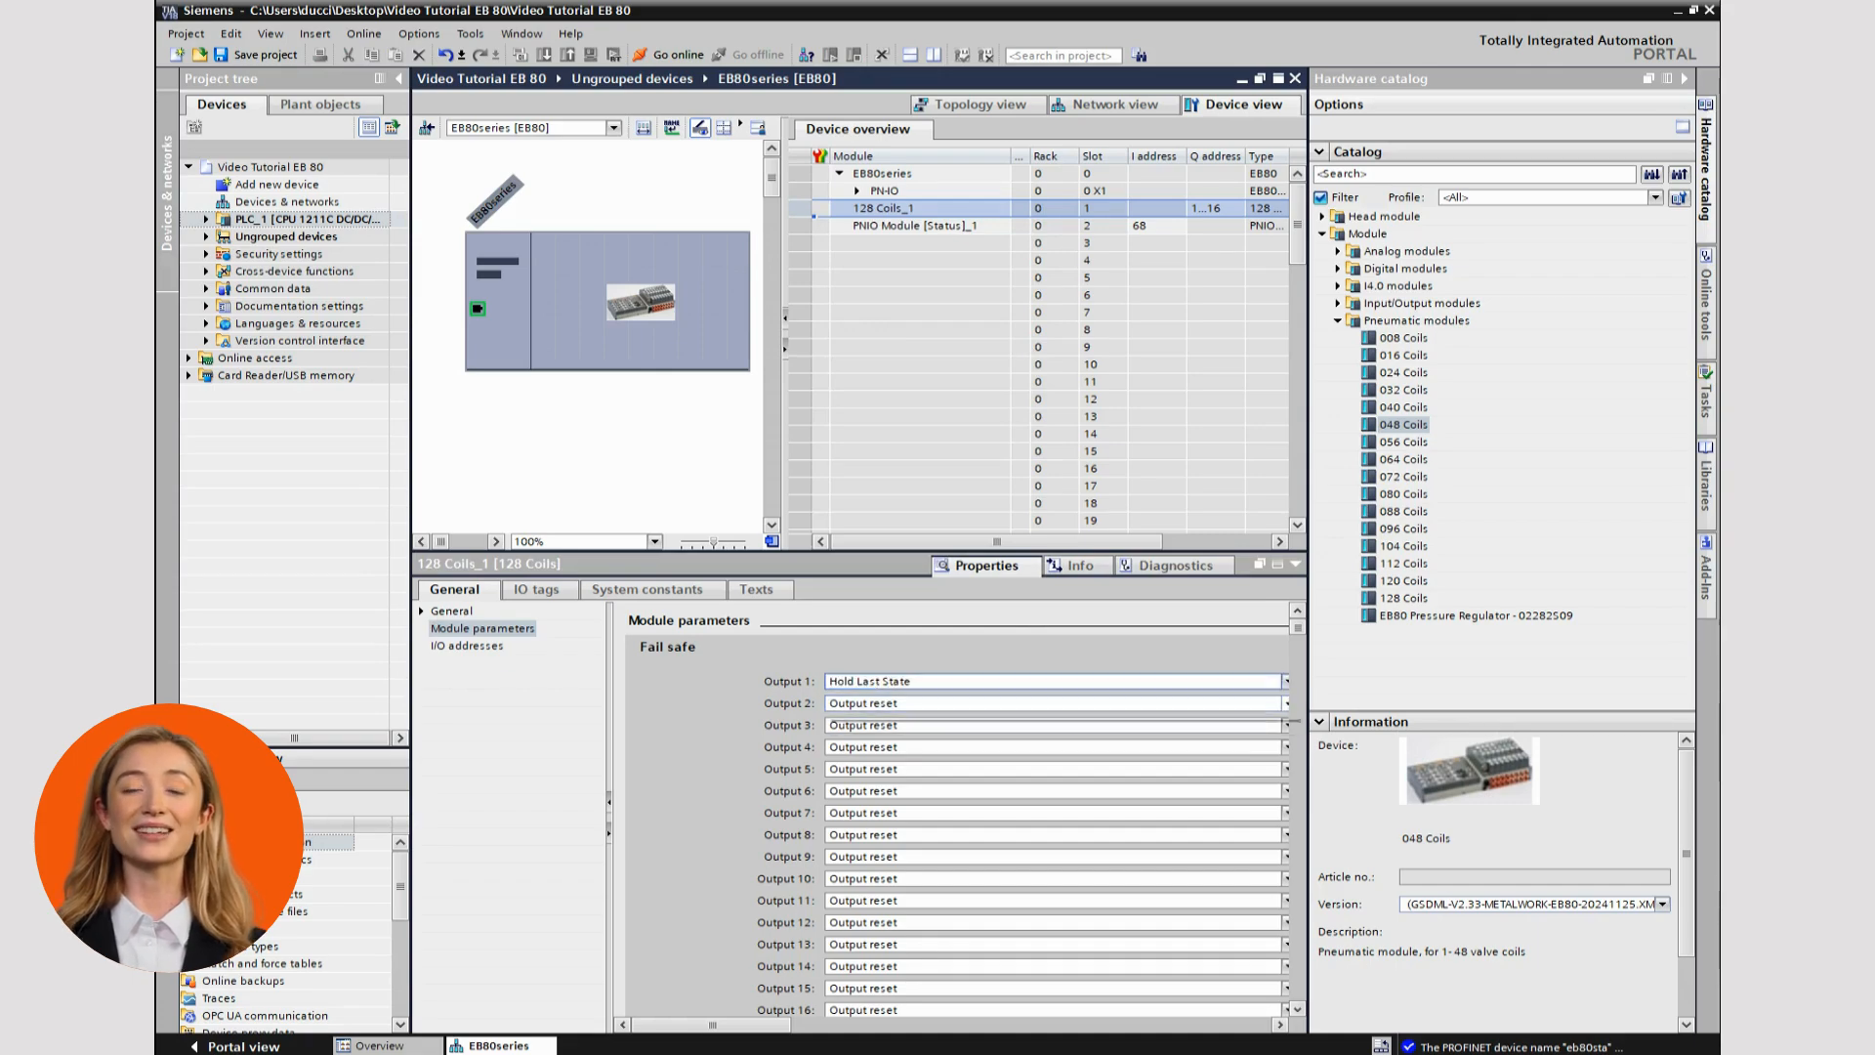
left_click(1020, 745)
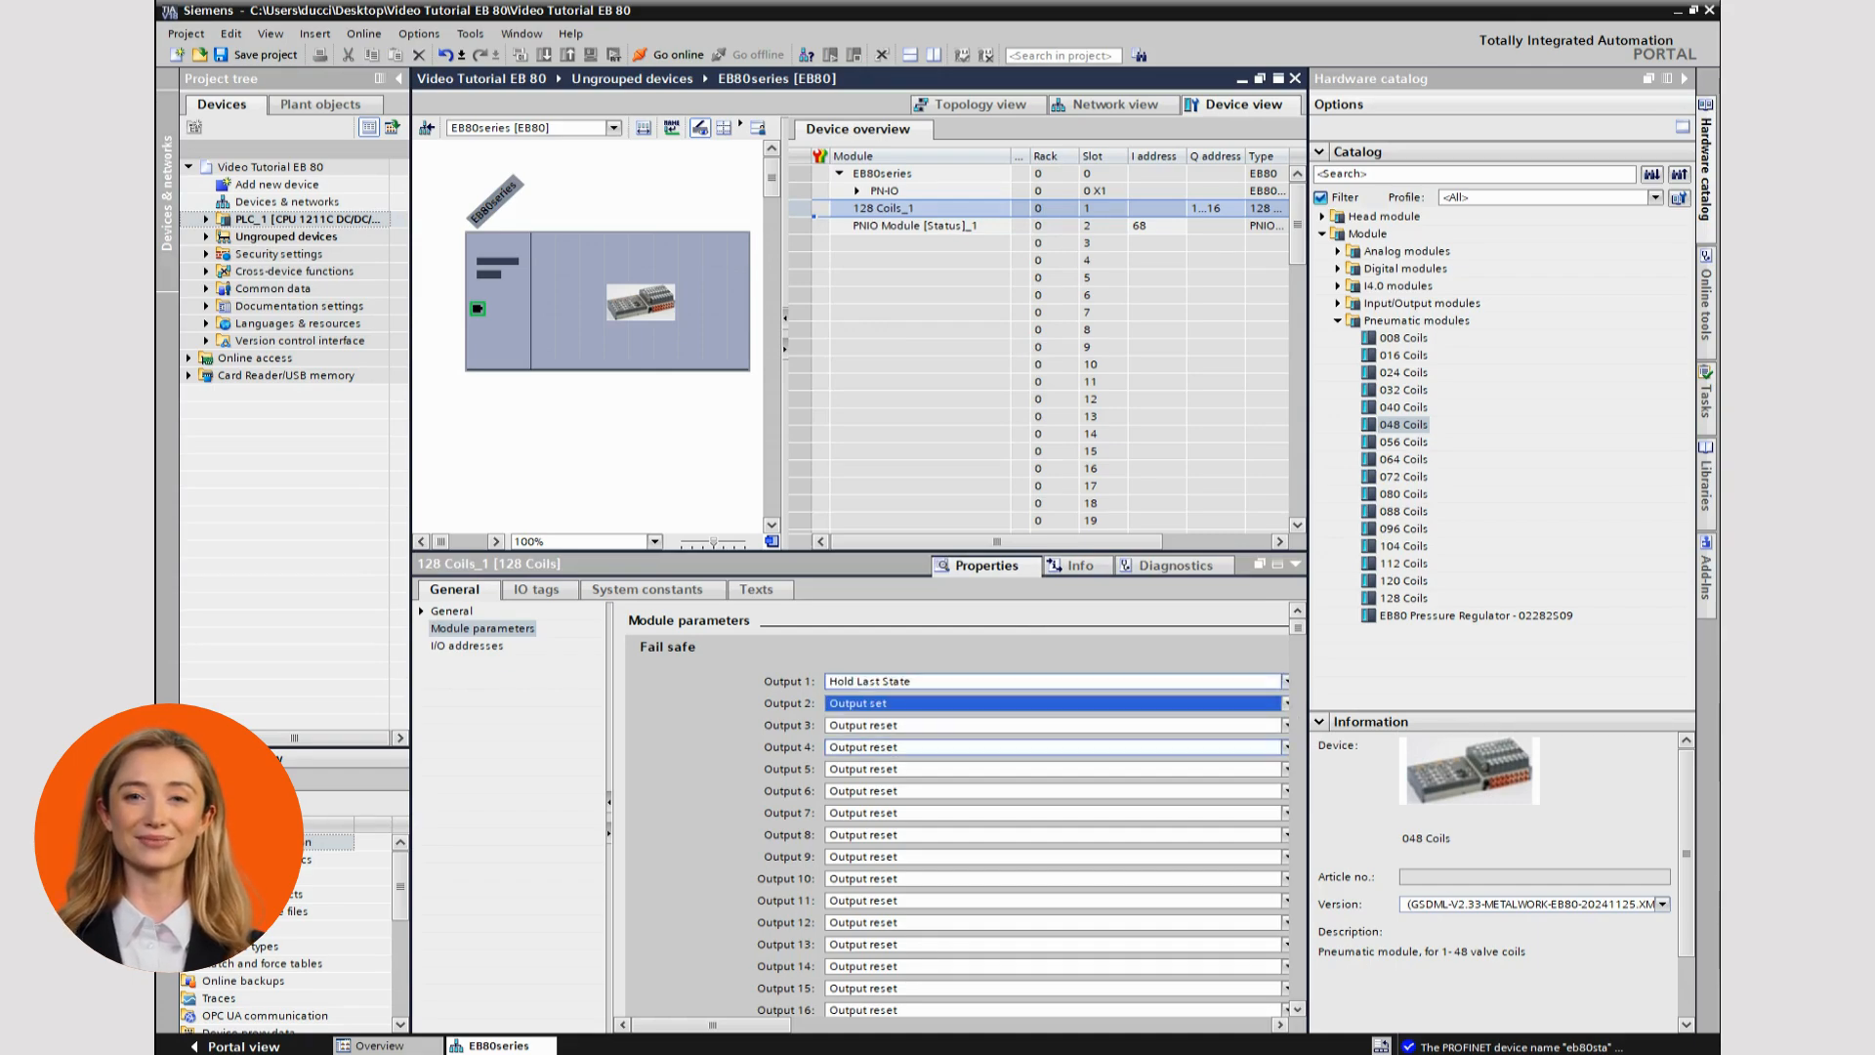
Return to the network view and compile PLC_1 with Hardware (rebuild all).
left_click(597, 449)
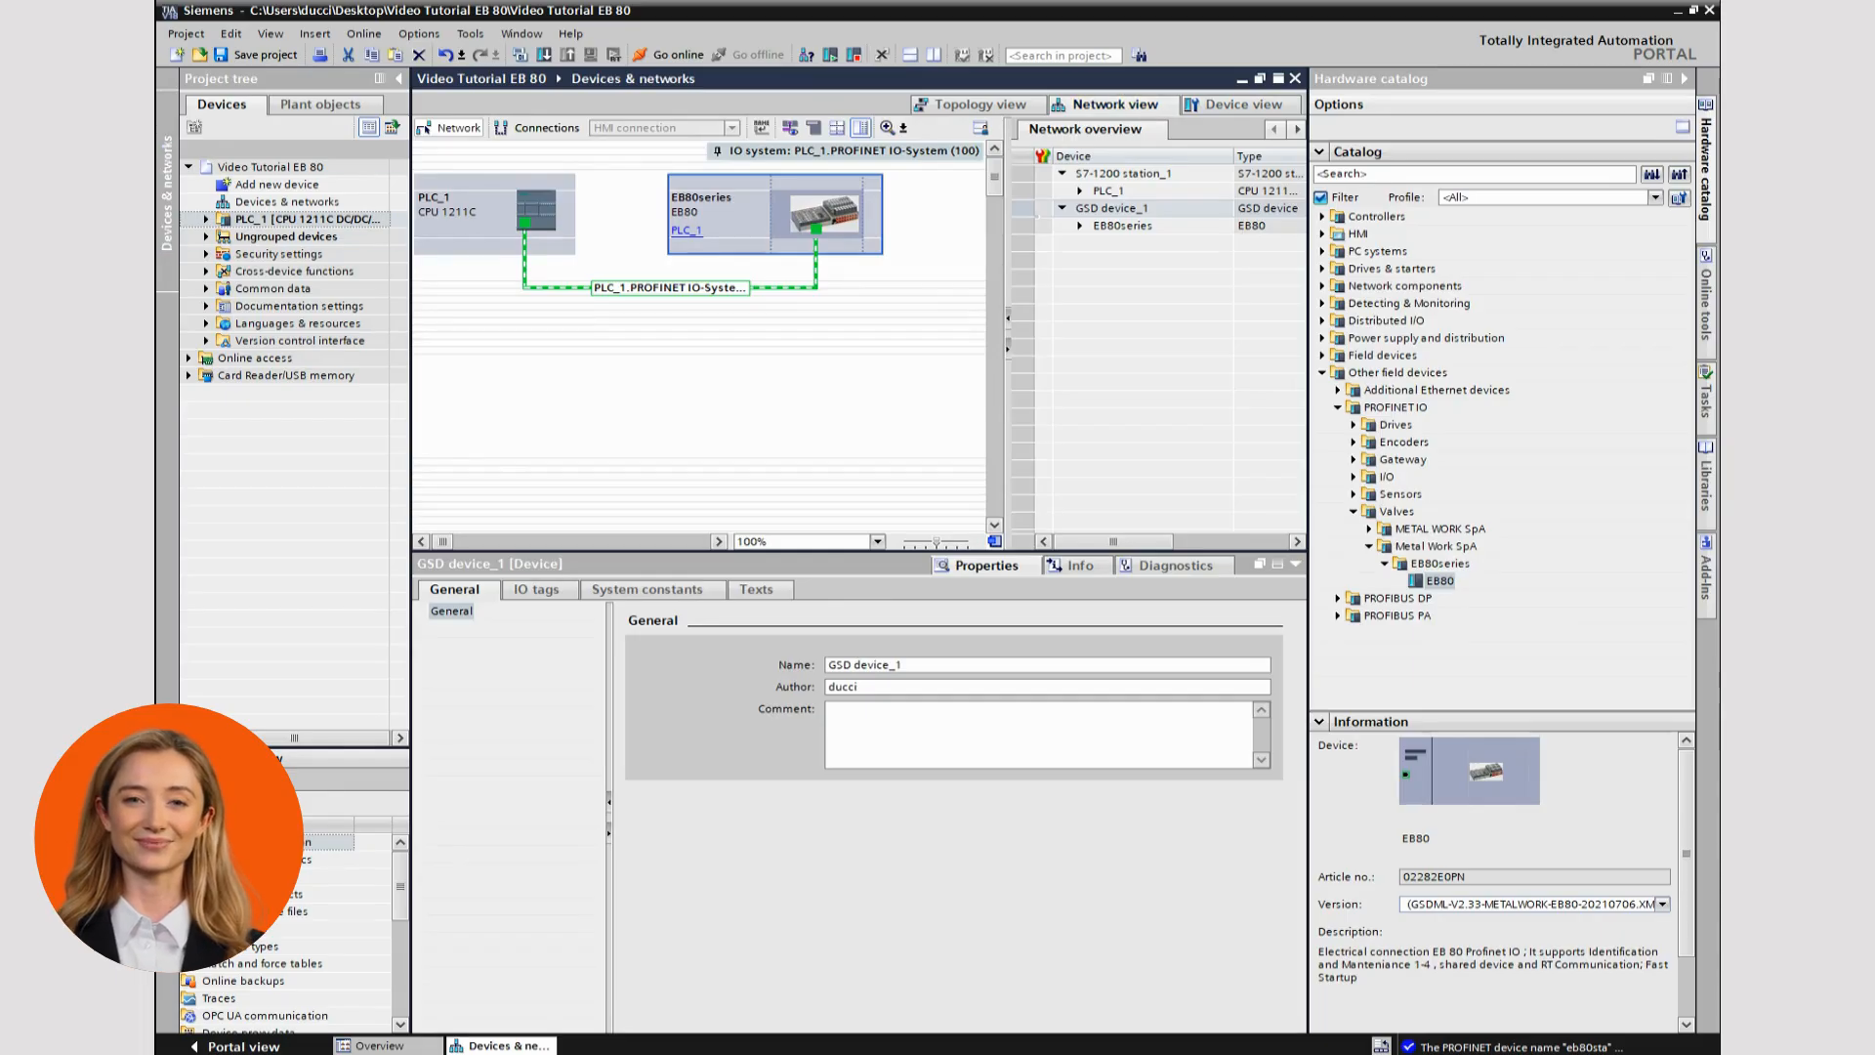
left_click(306, 220)
right_click(257, 220)
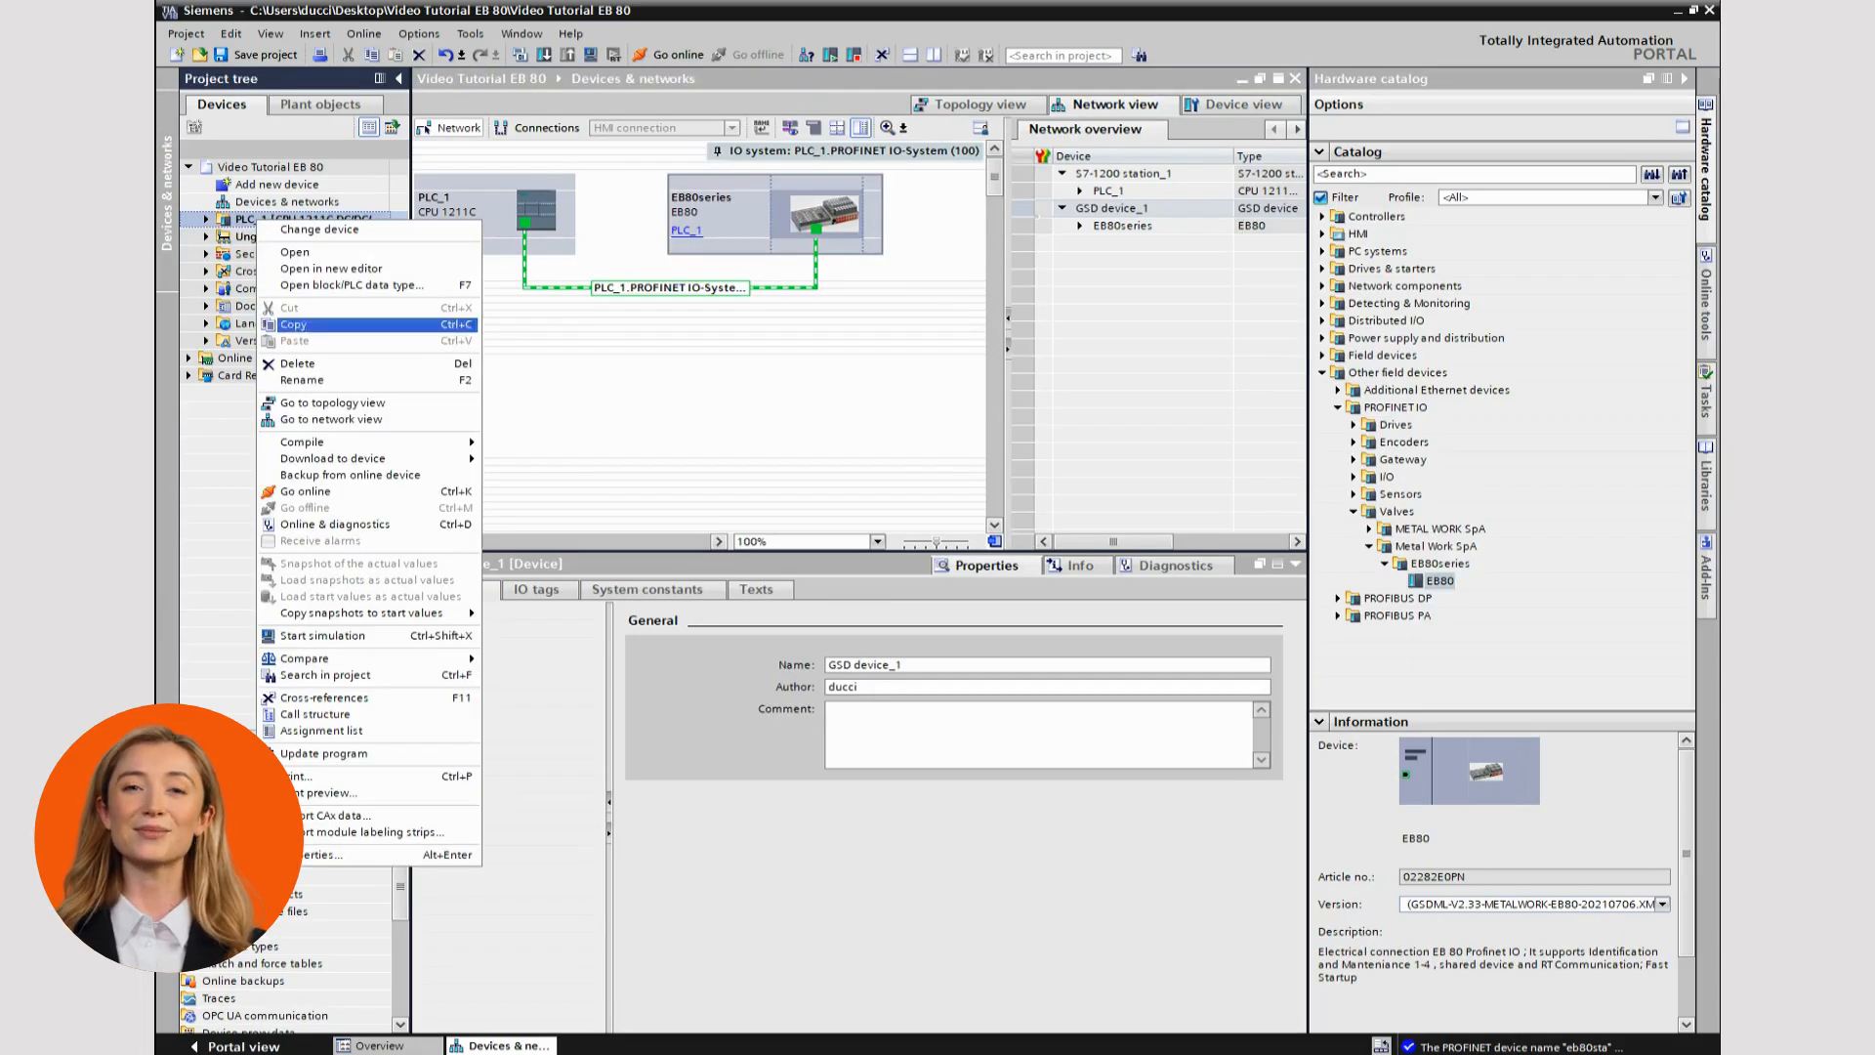
mouse_move(332, 442)
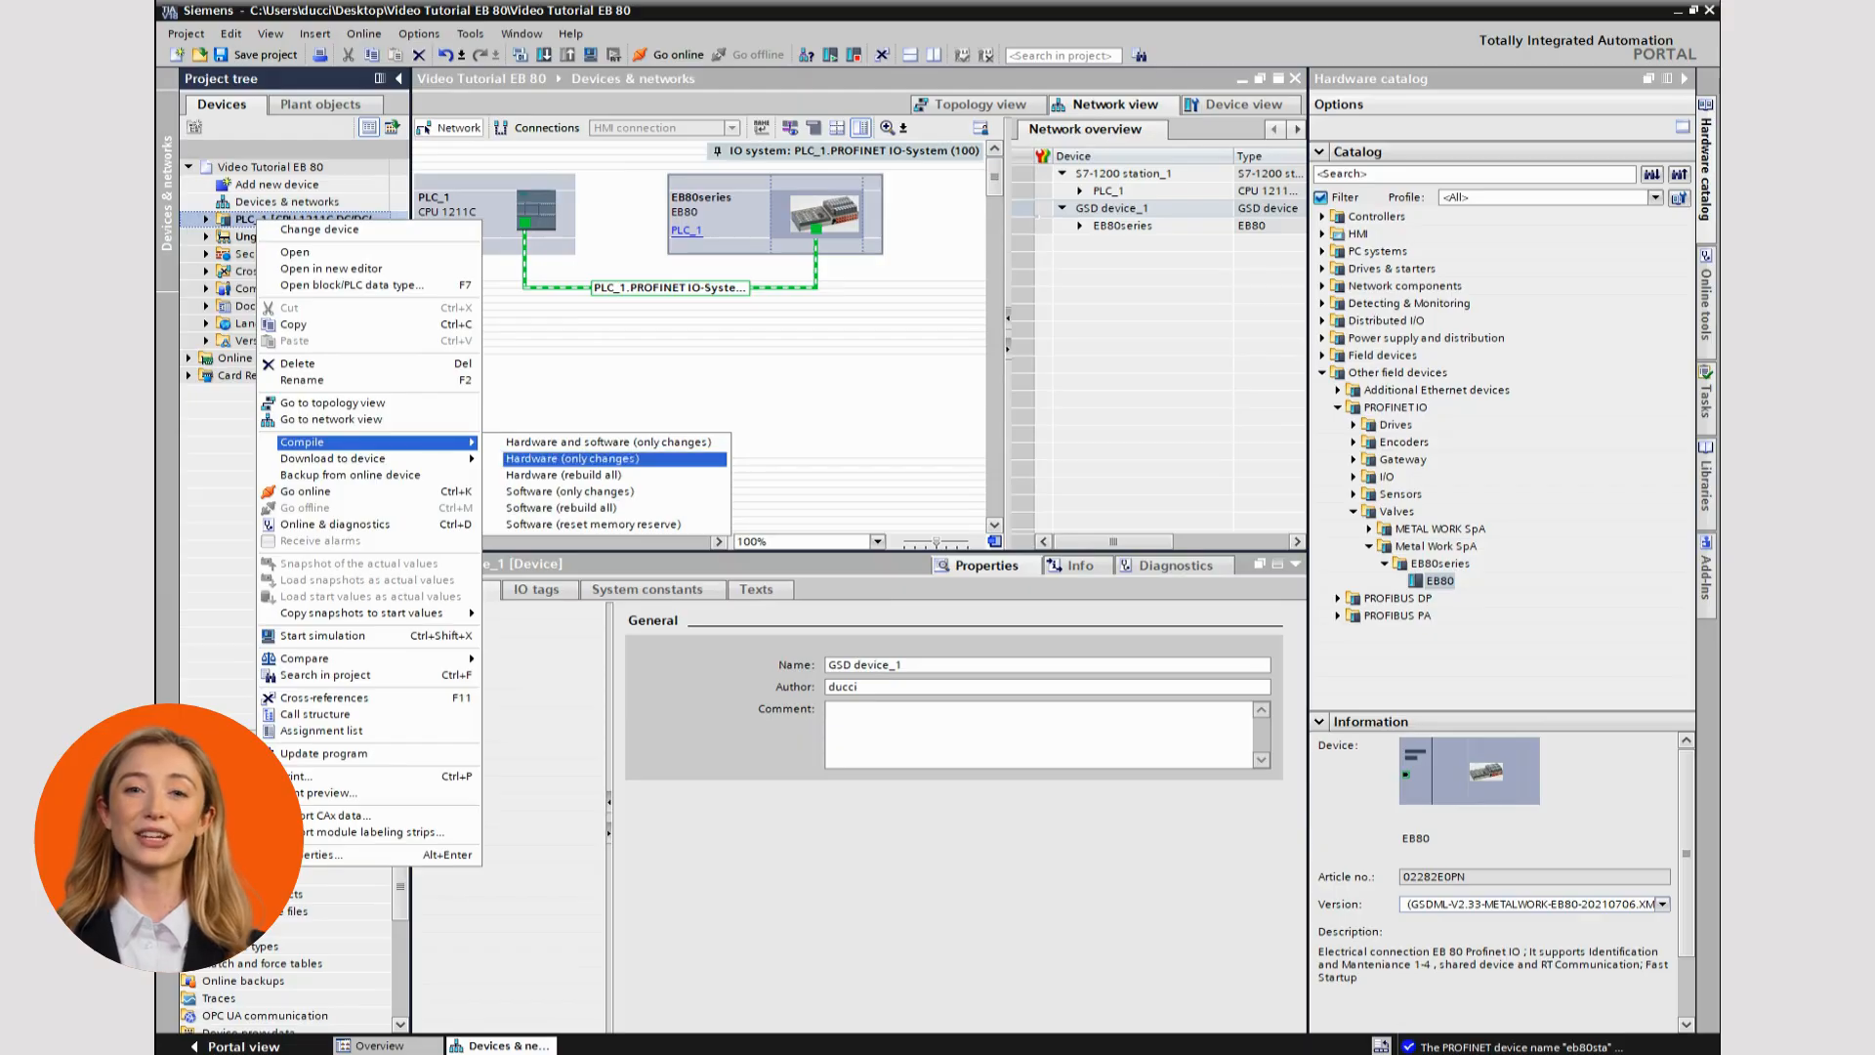
left_click(563, 474)
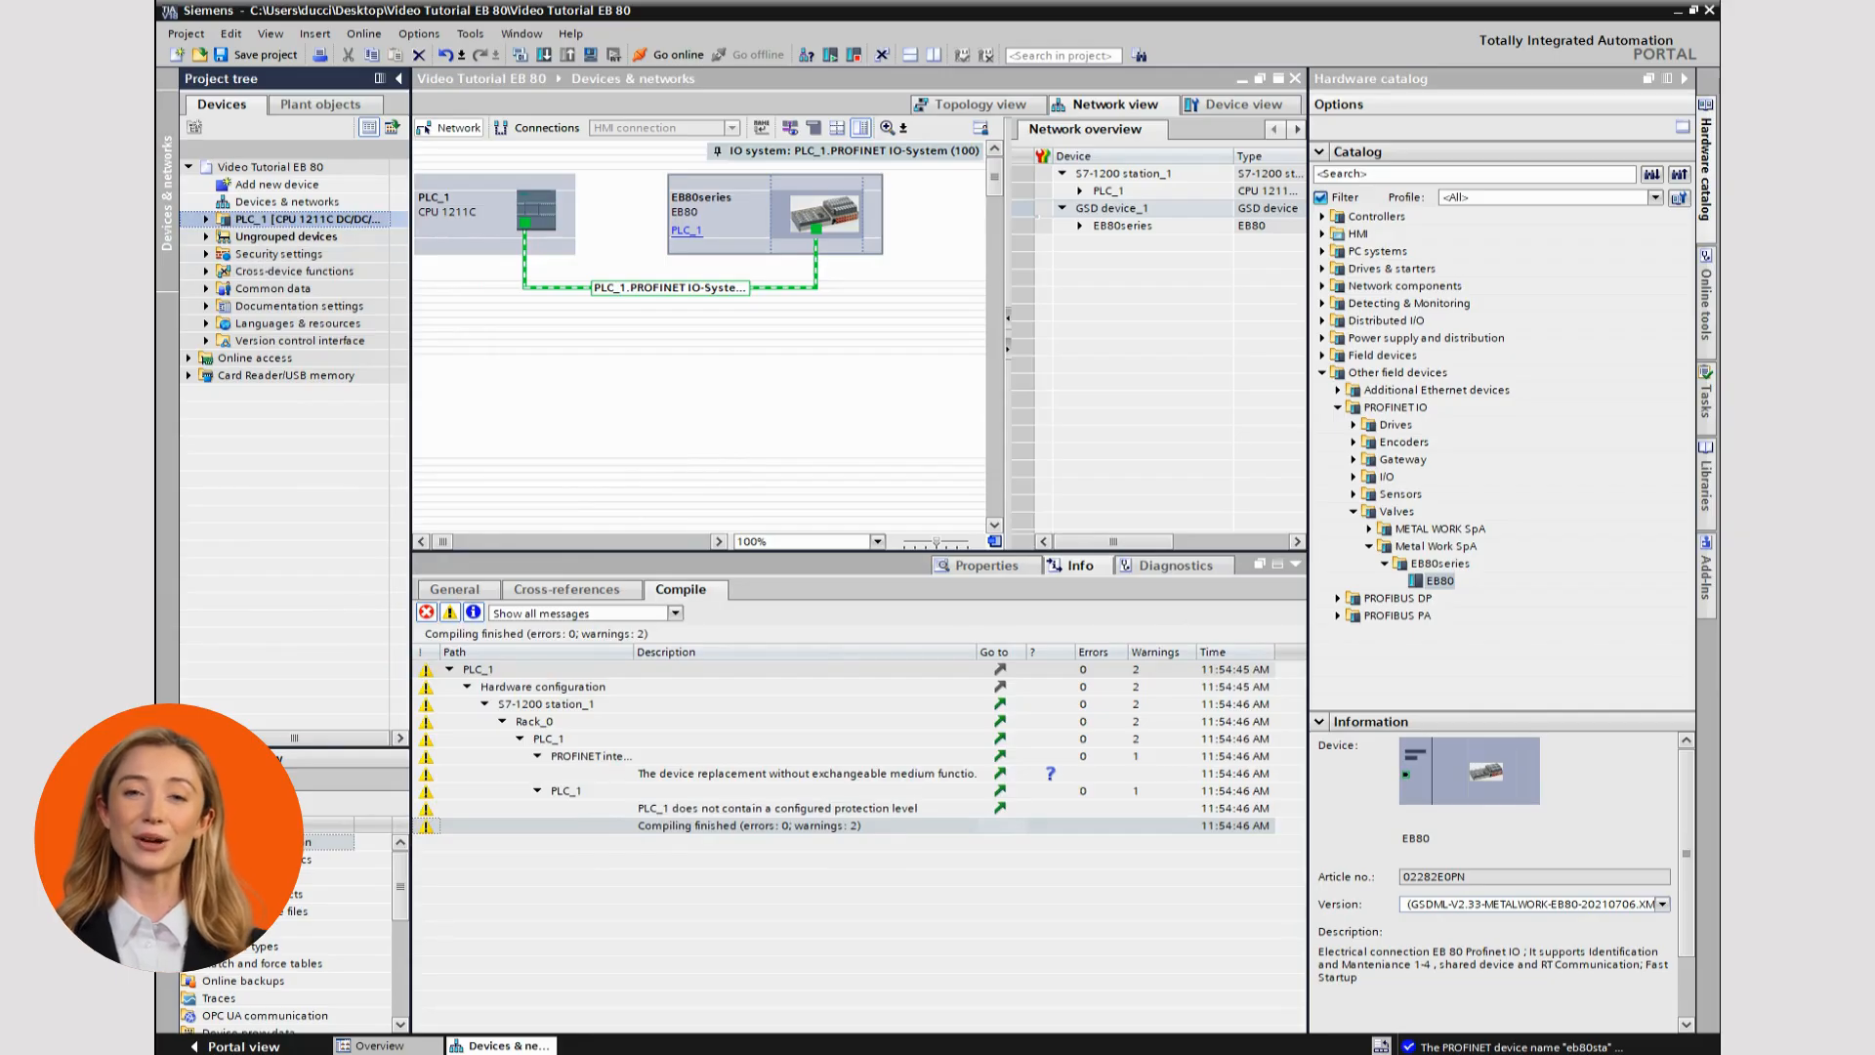
Download the hardware configuration to PLC_1 and finish loading with the Start module action.
right_click(337, 220)
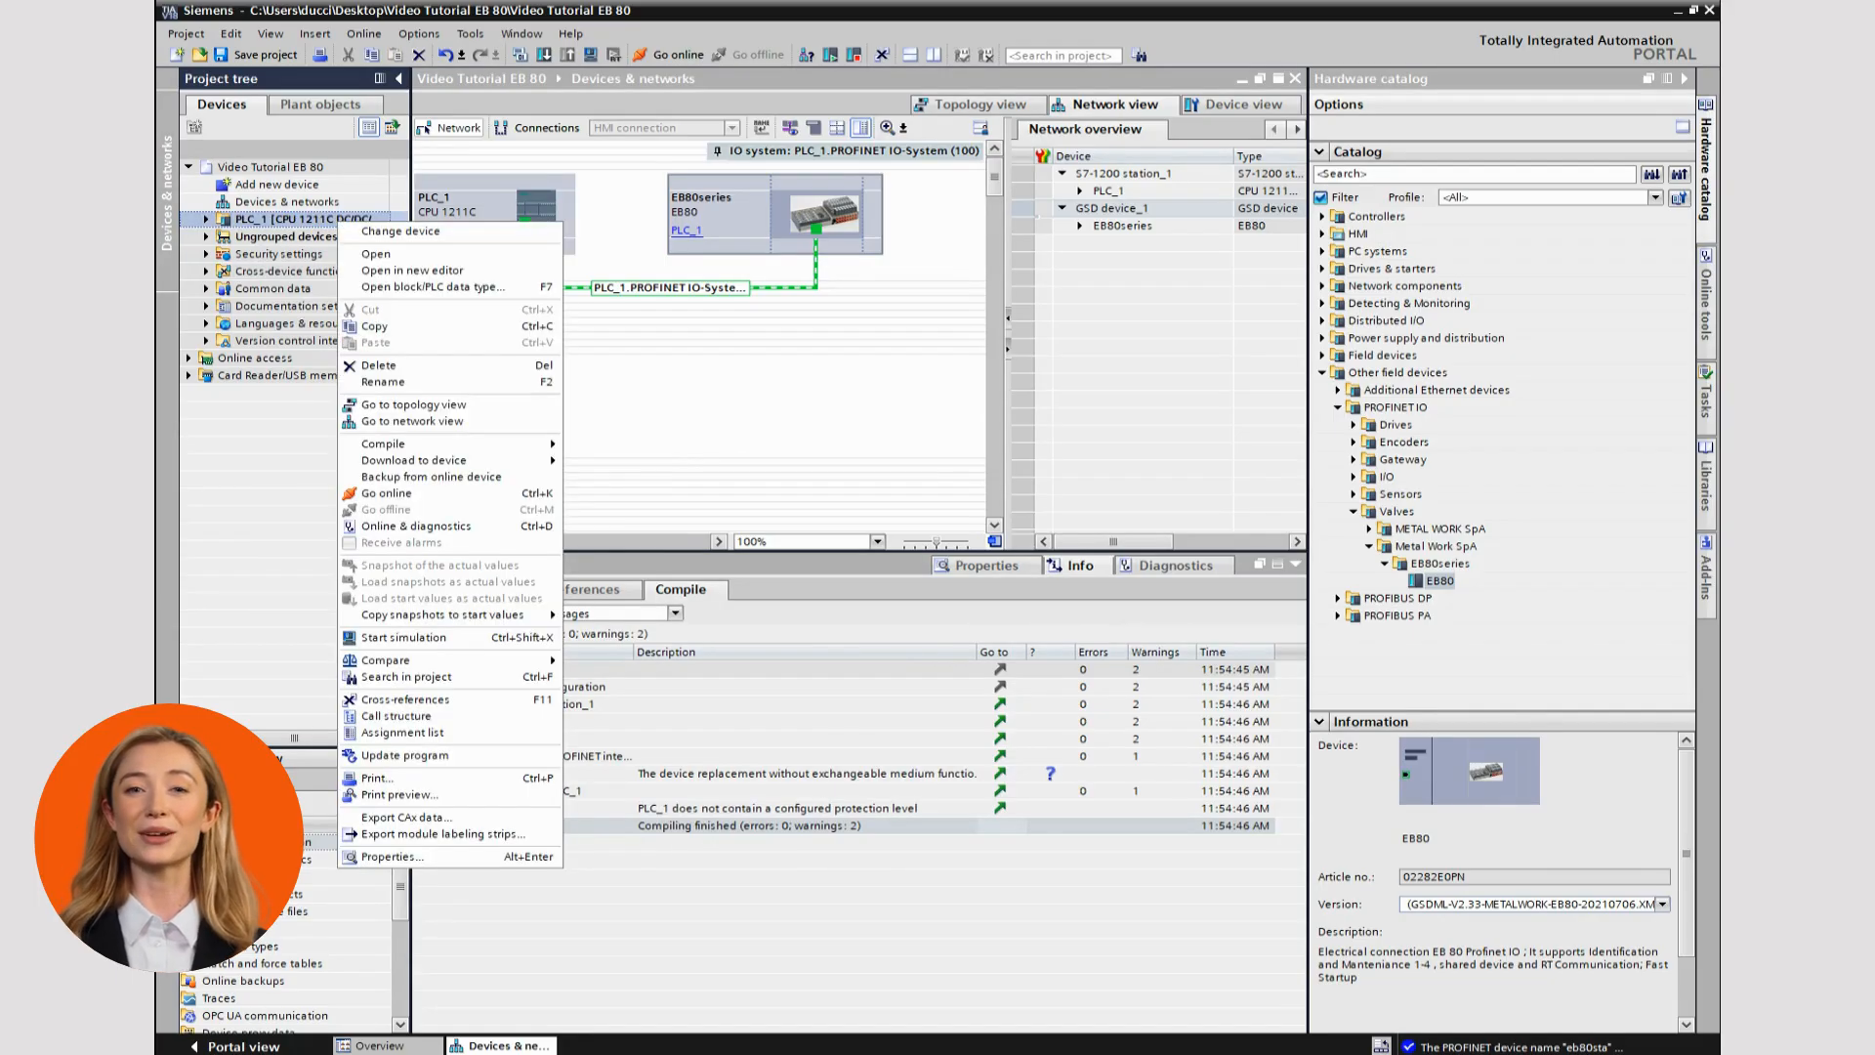
mouse_move(420, 460)
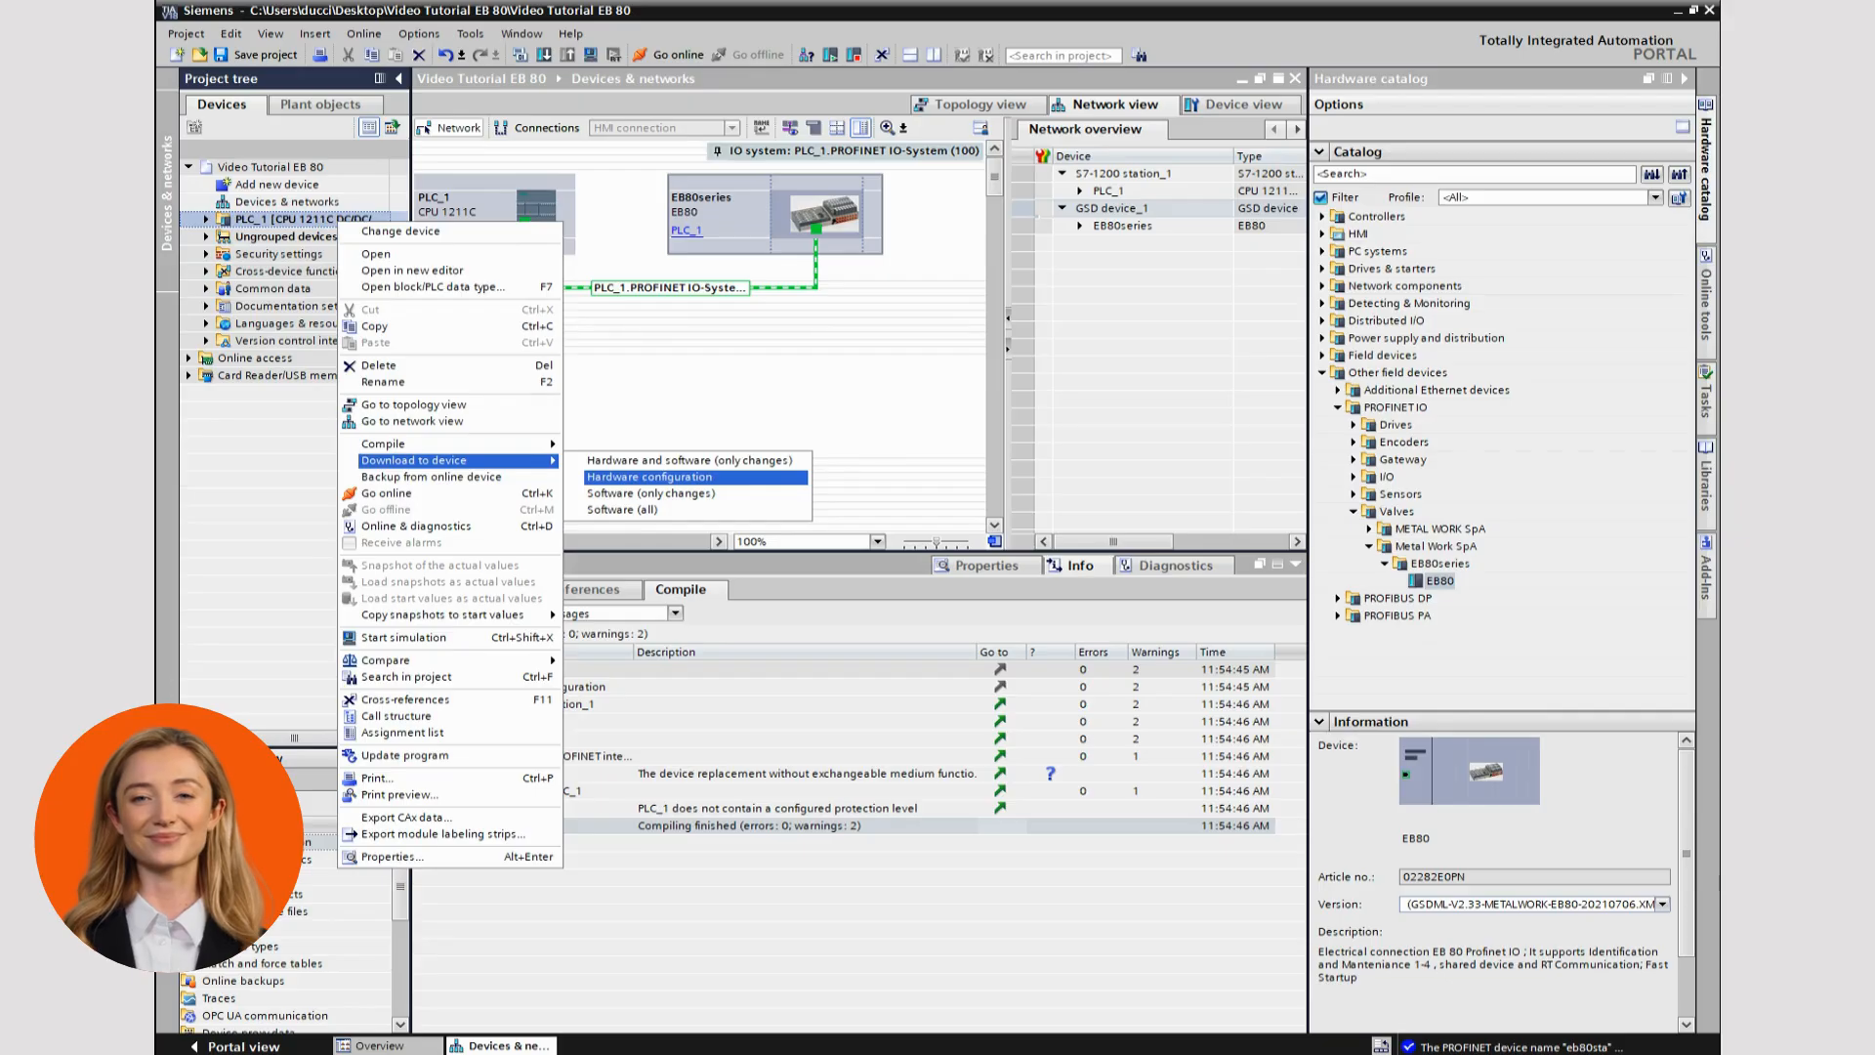
left_click(649, 477)
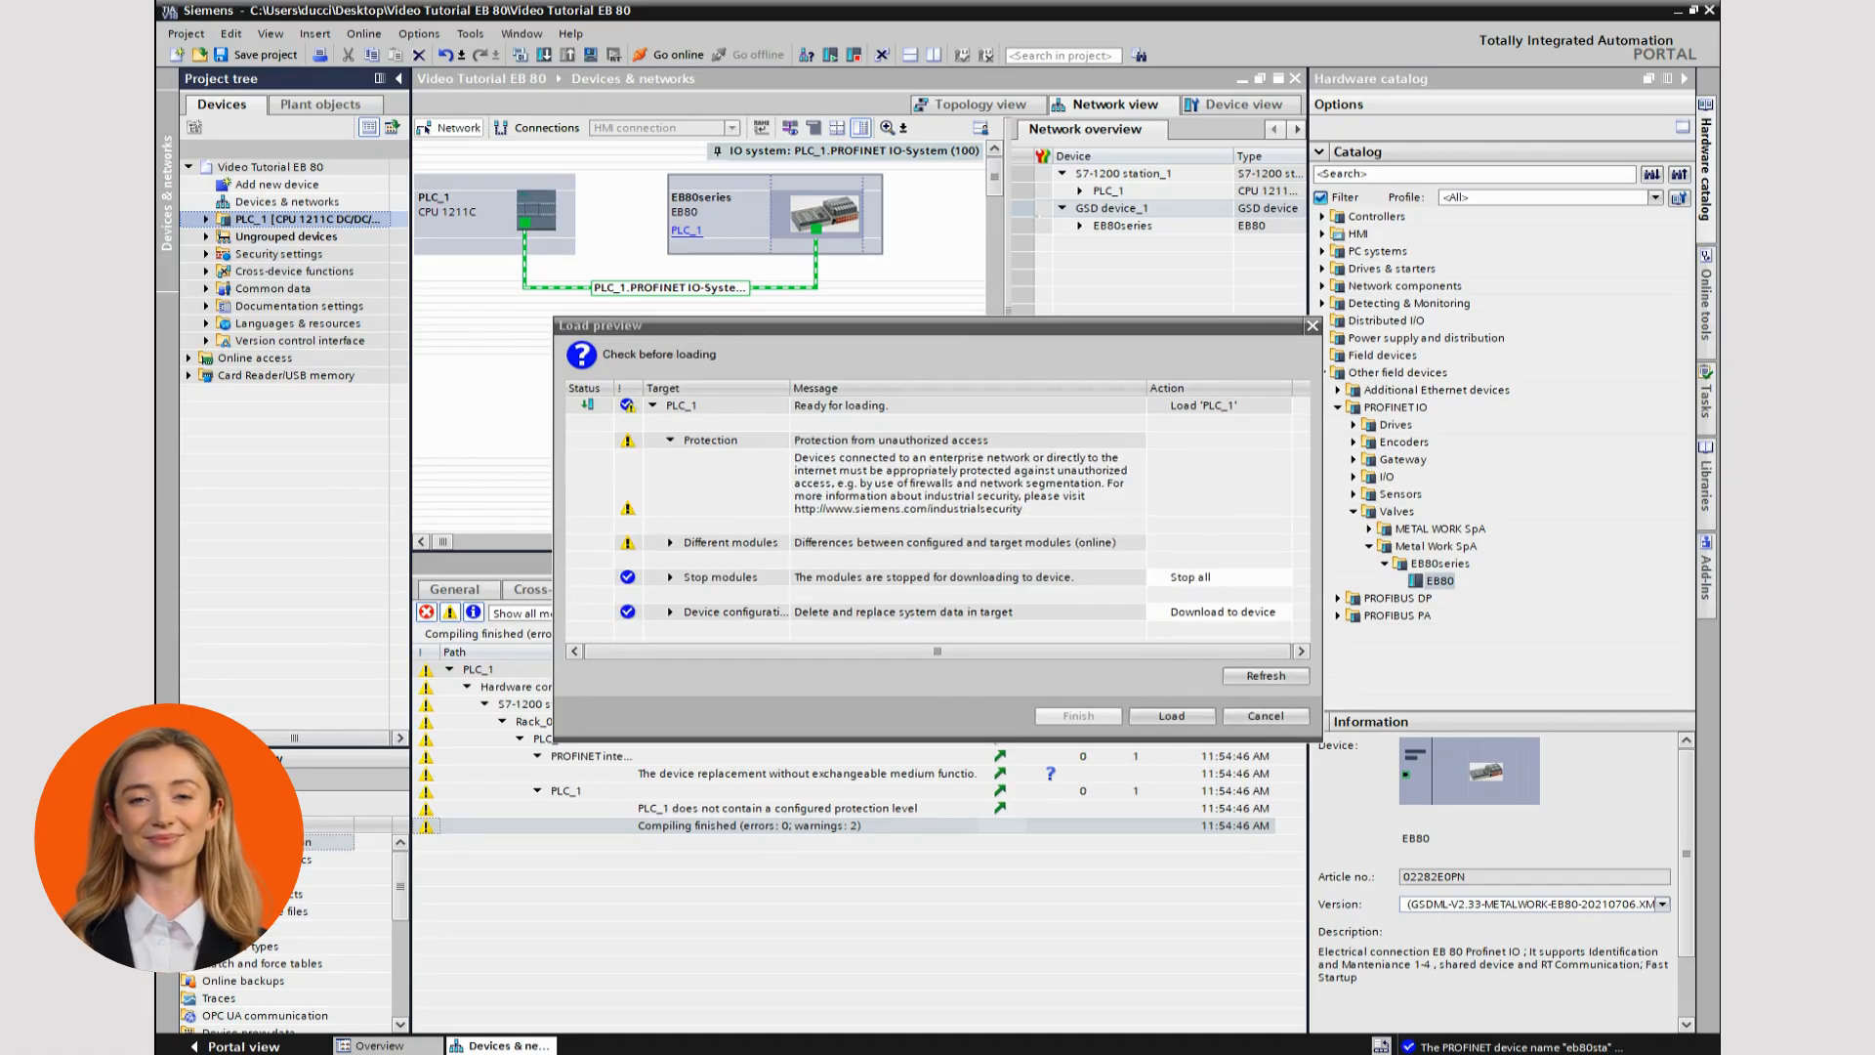
key("Return")
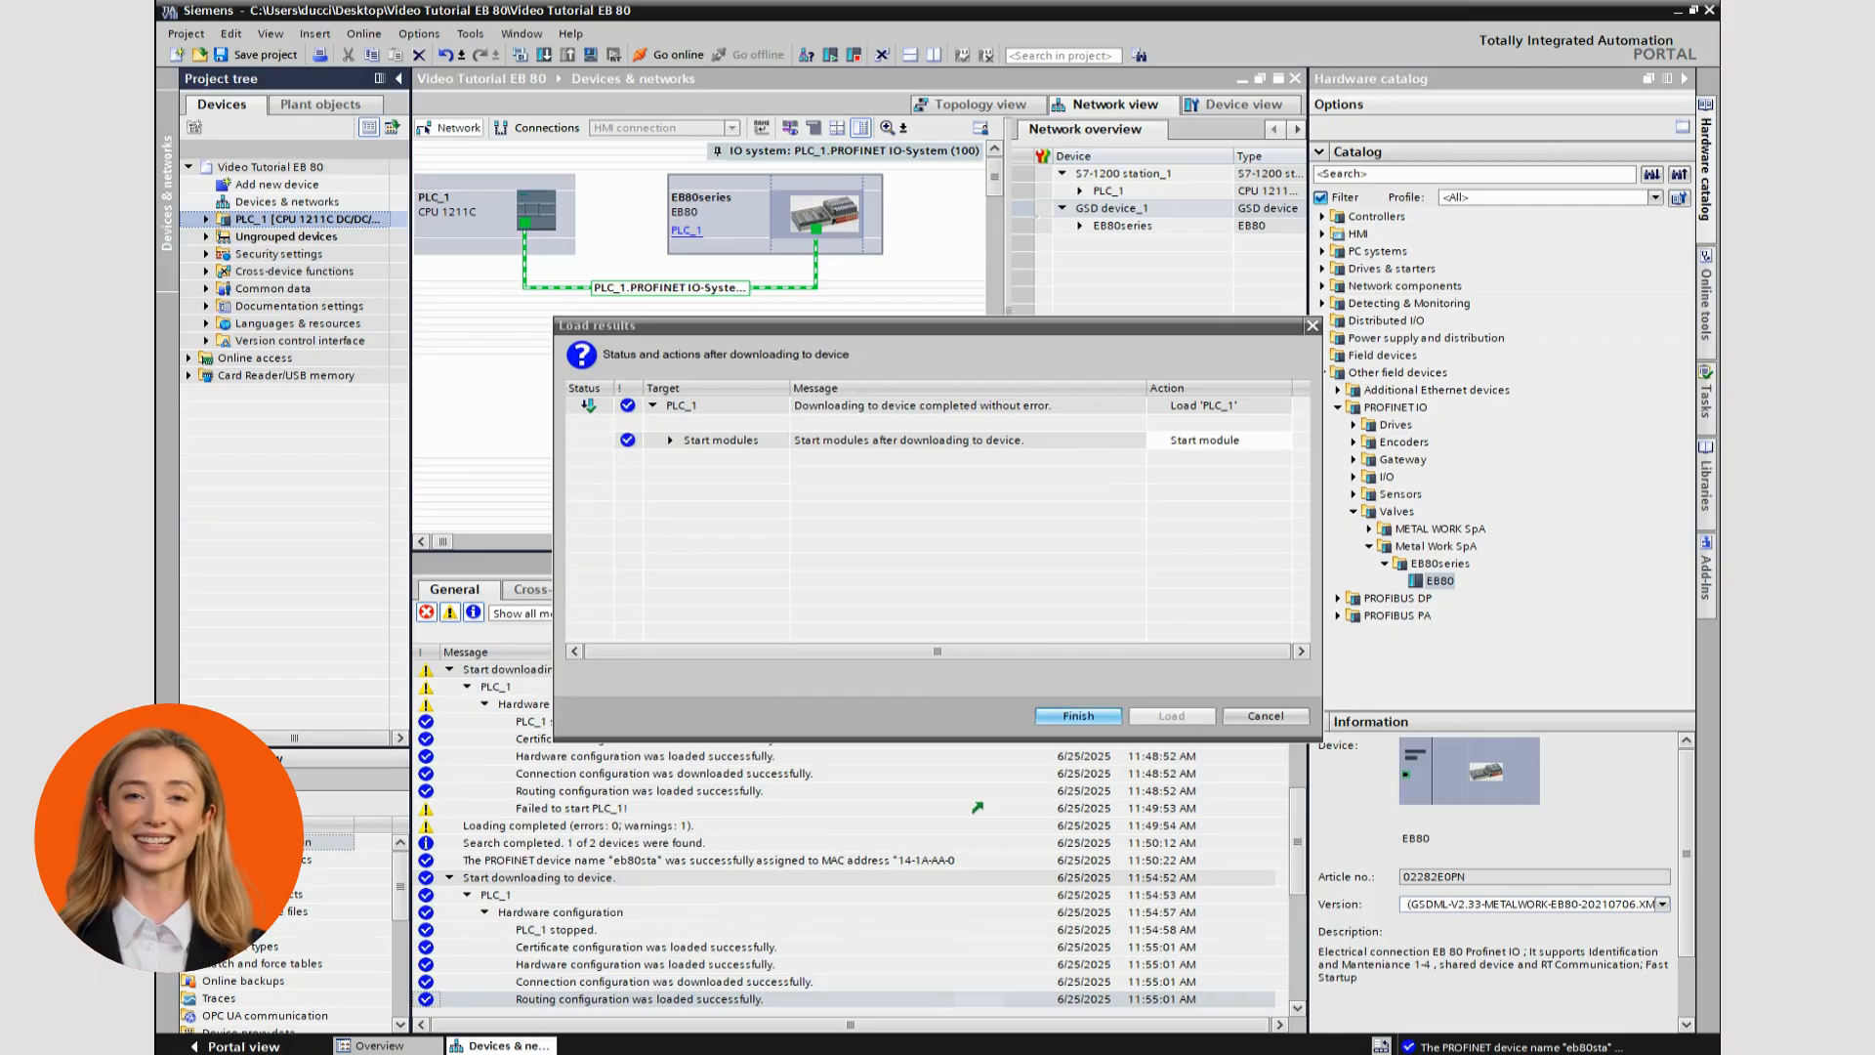
left_click(1078, 716)
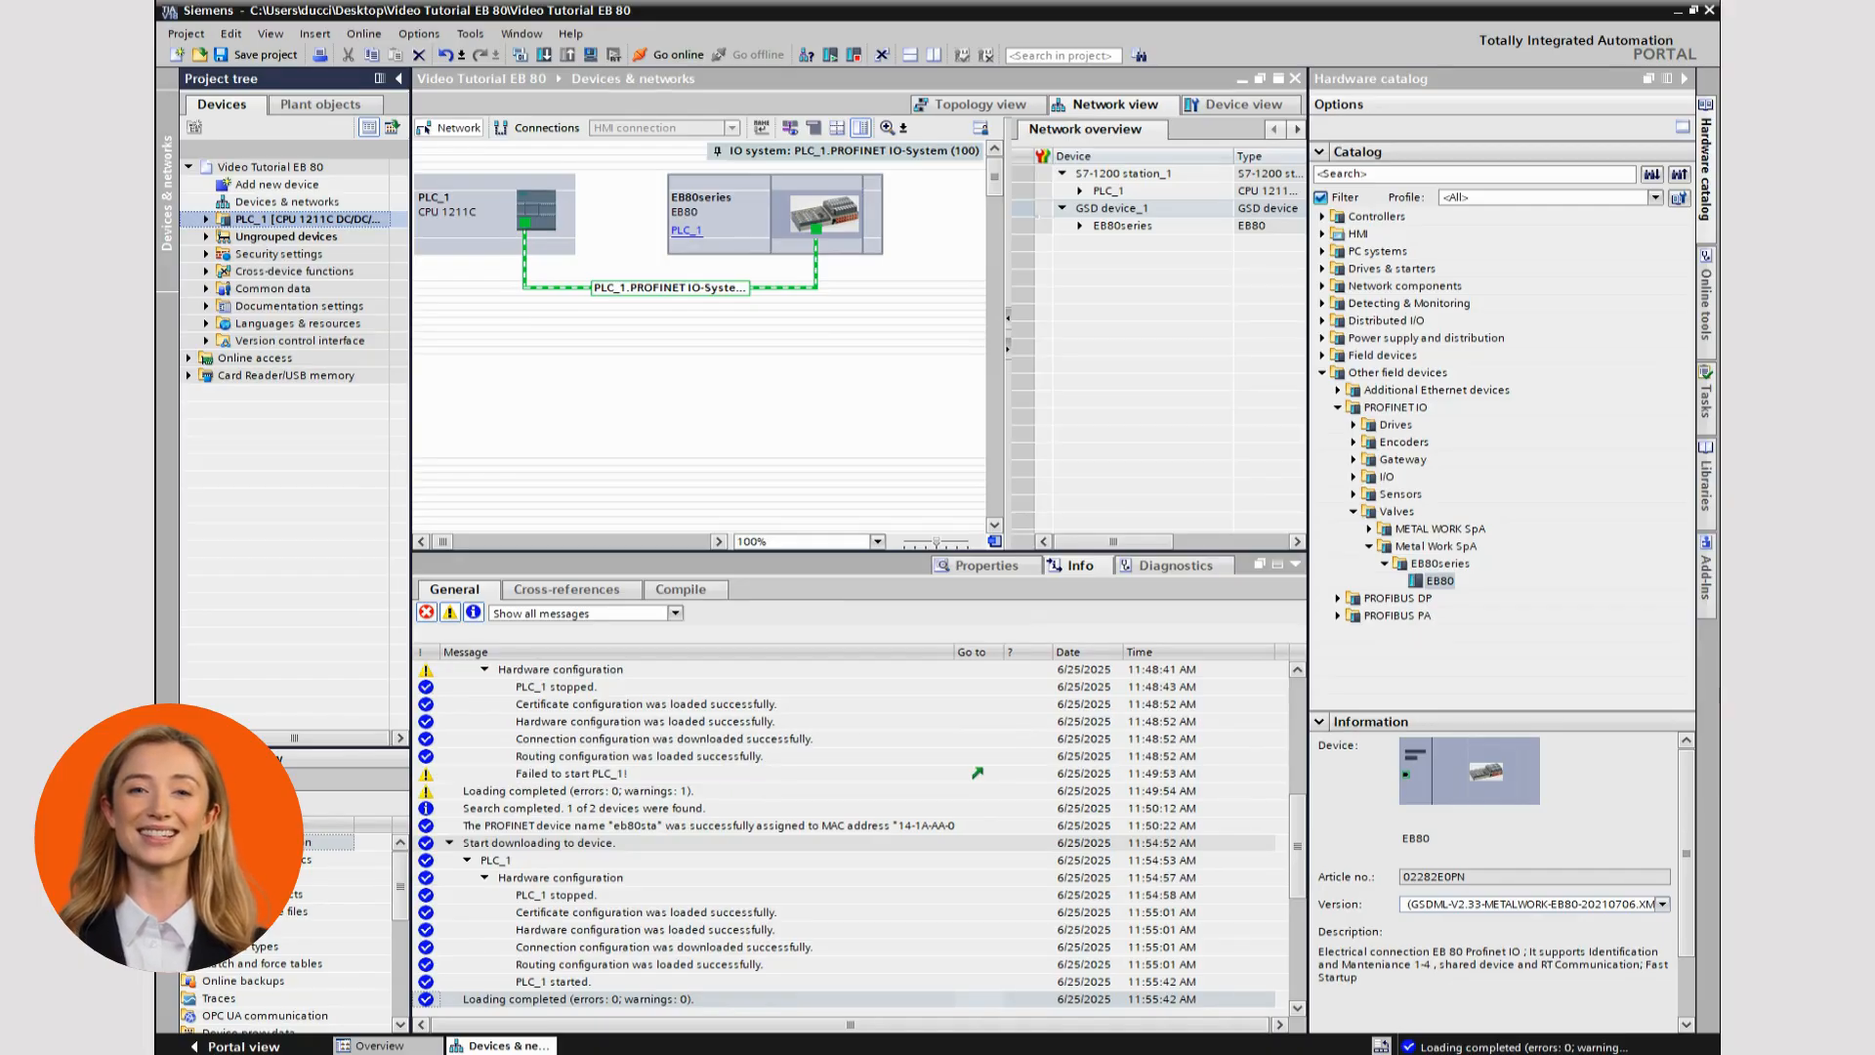
Assign the PROFINET device name eb80station1 to the EB80 unit found in the updated list of accessible devices.
right_click(823, 207)
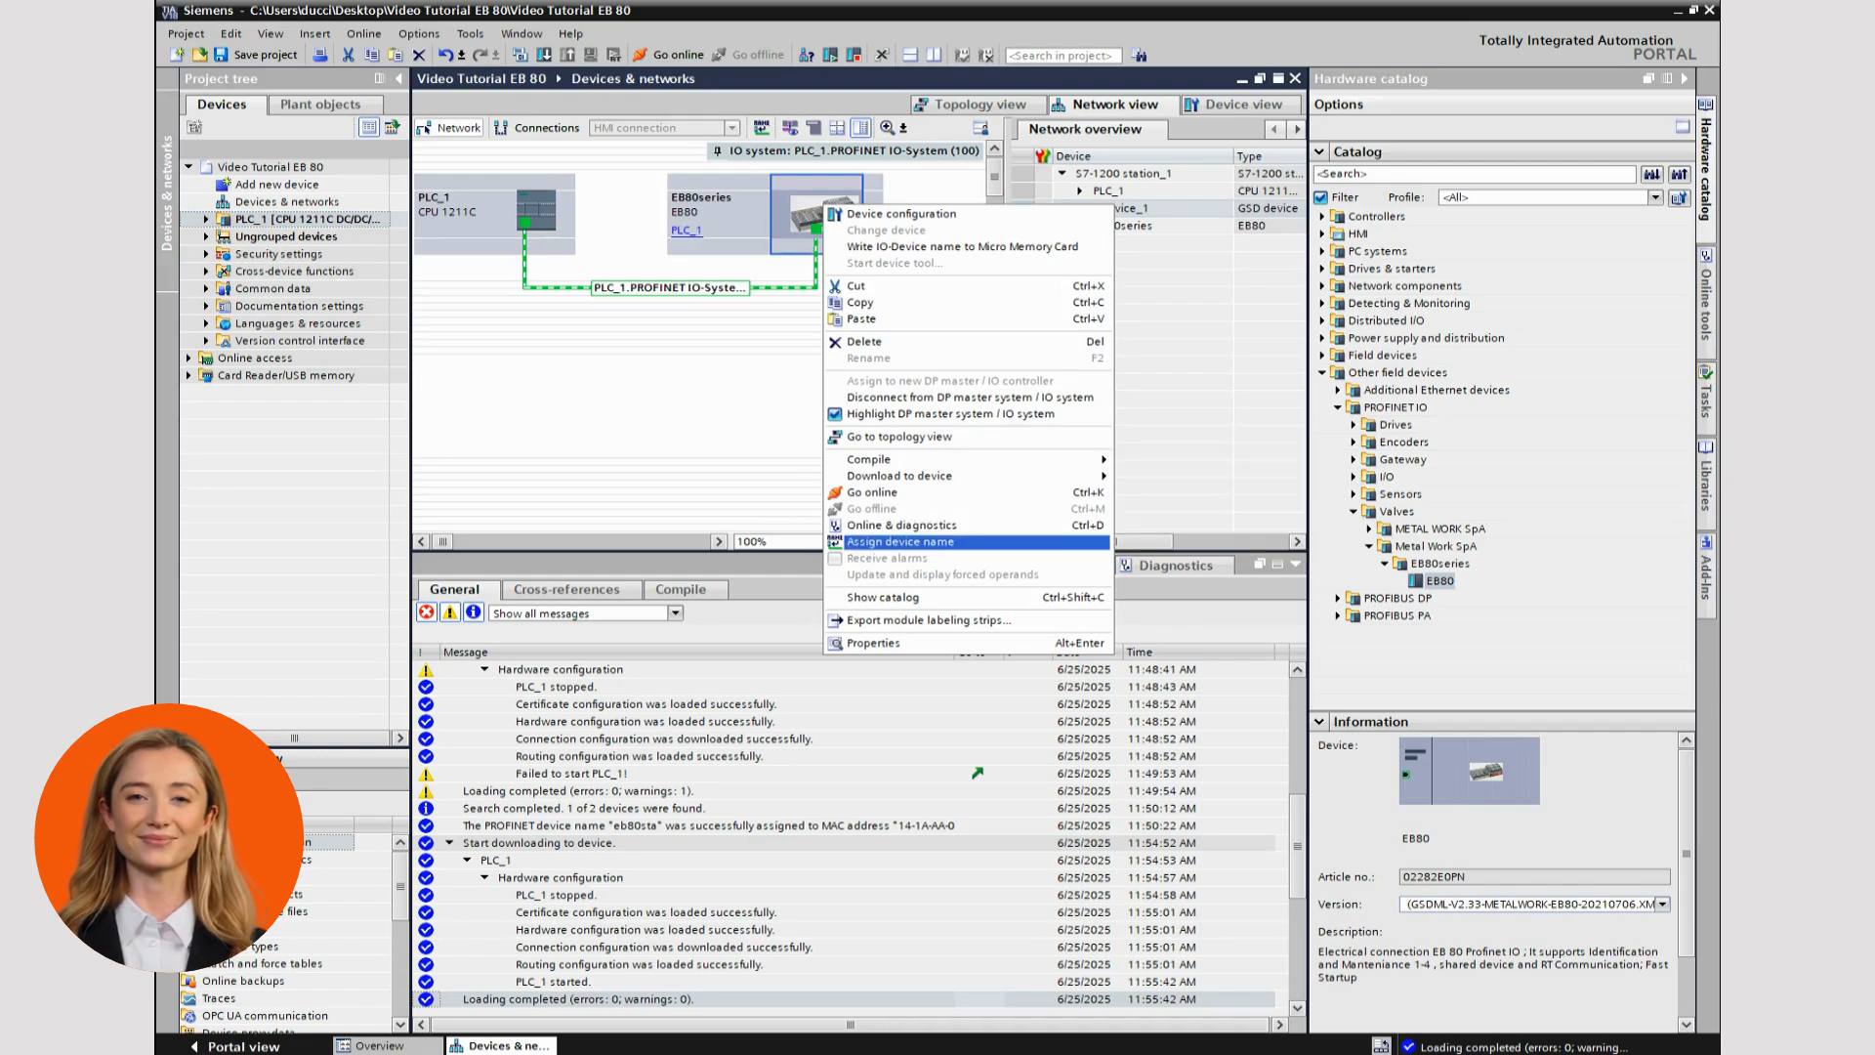
left_click(899, 541)
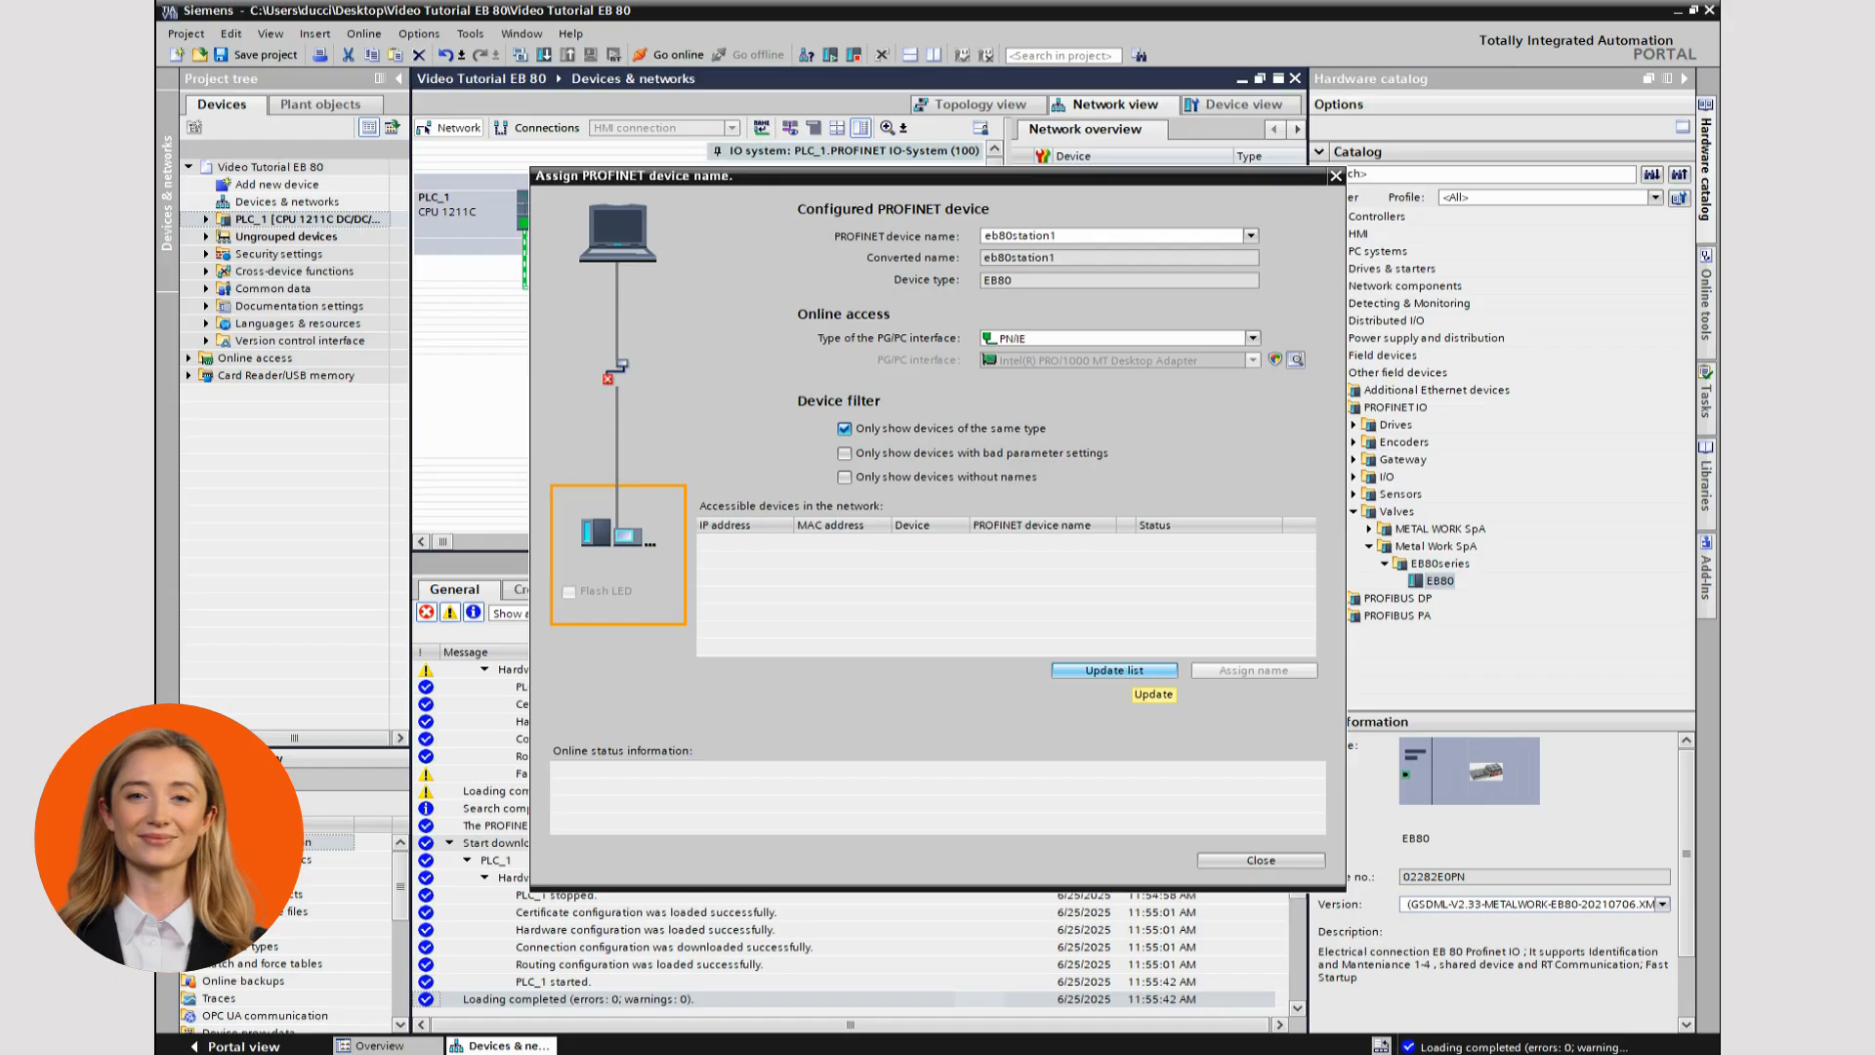
left_click(1114, 670)
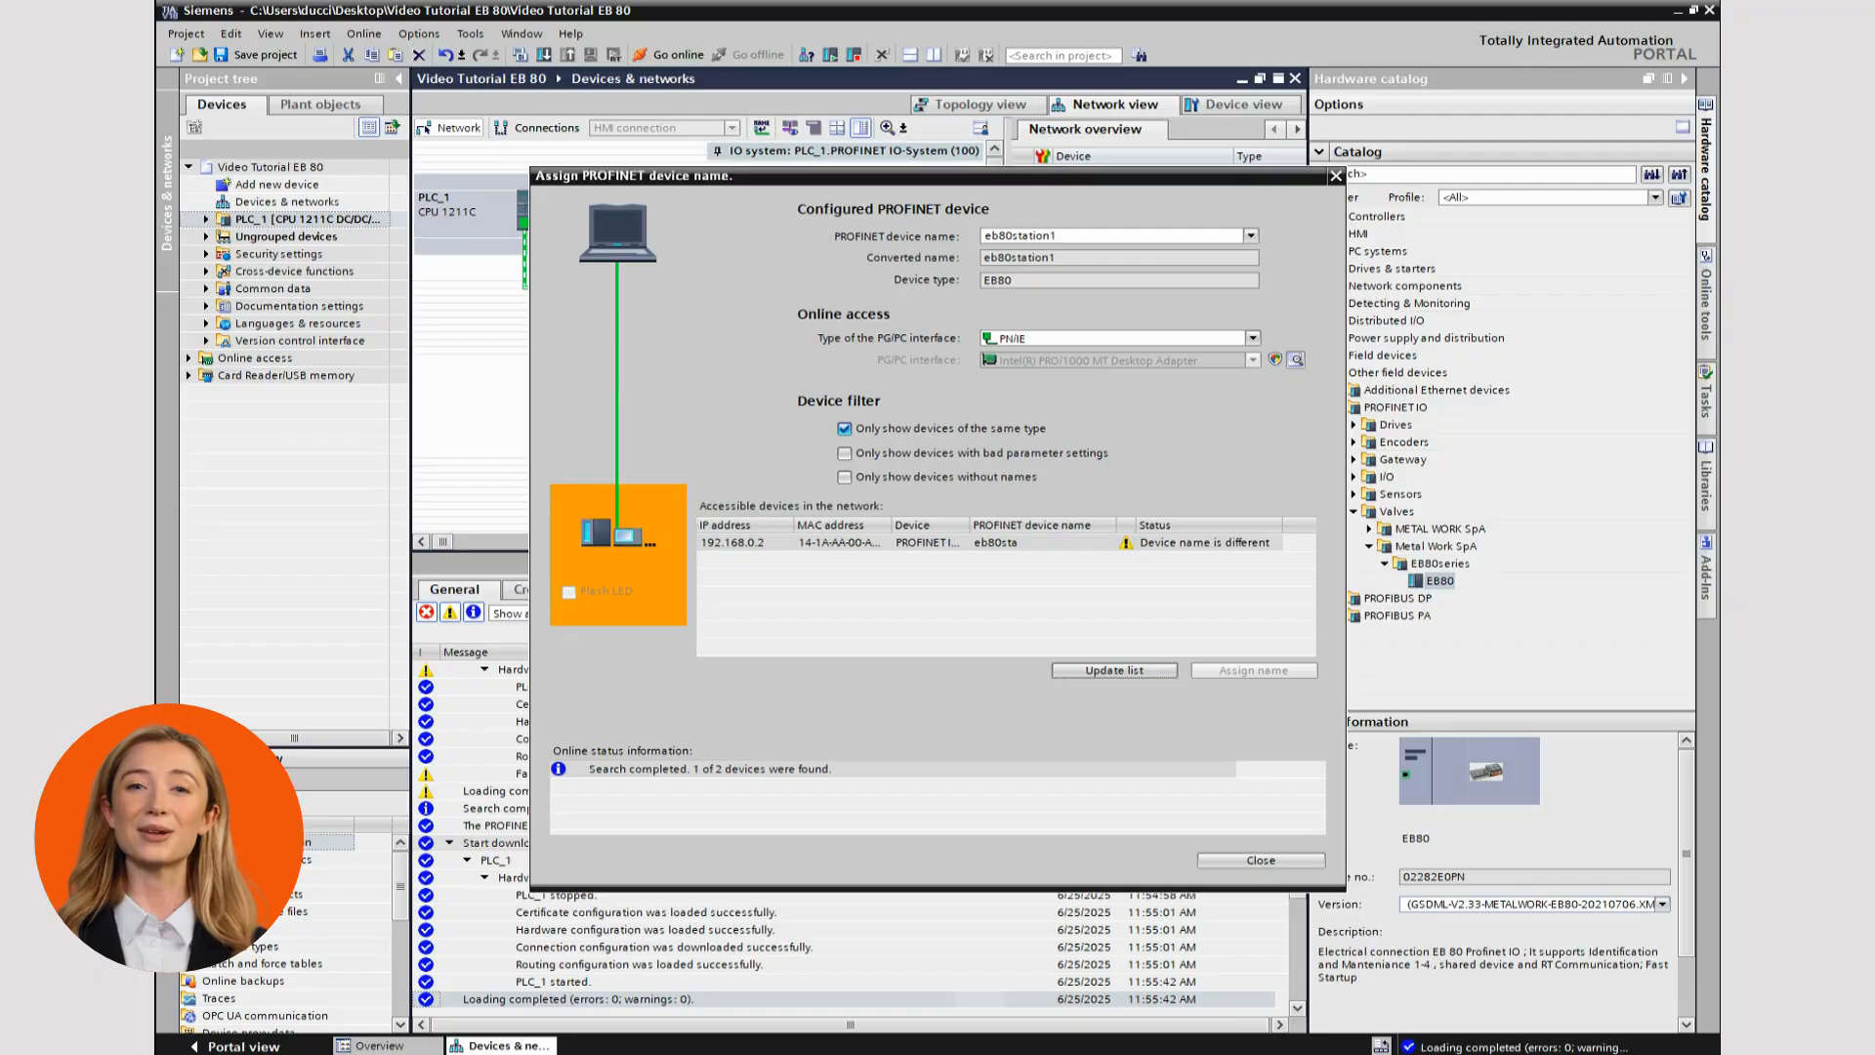
left_click(1041, 543)
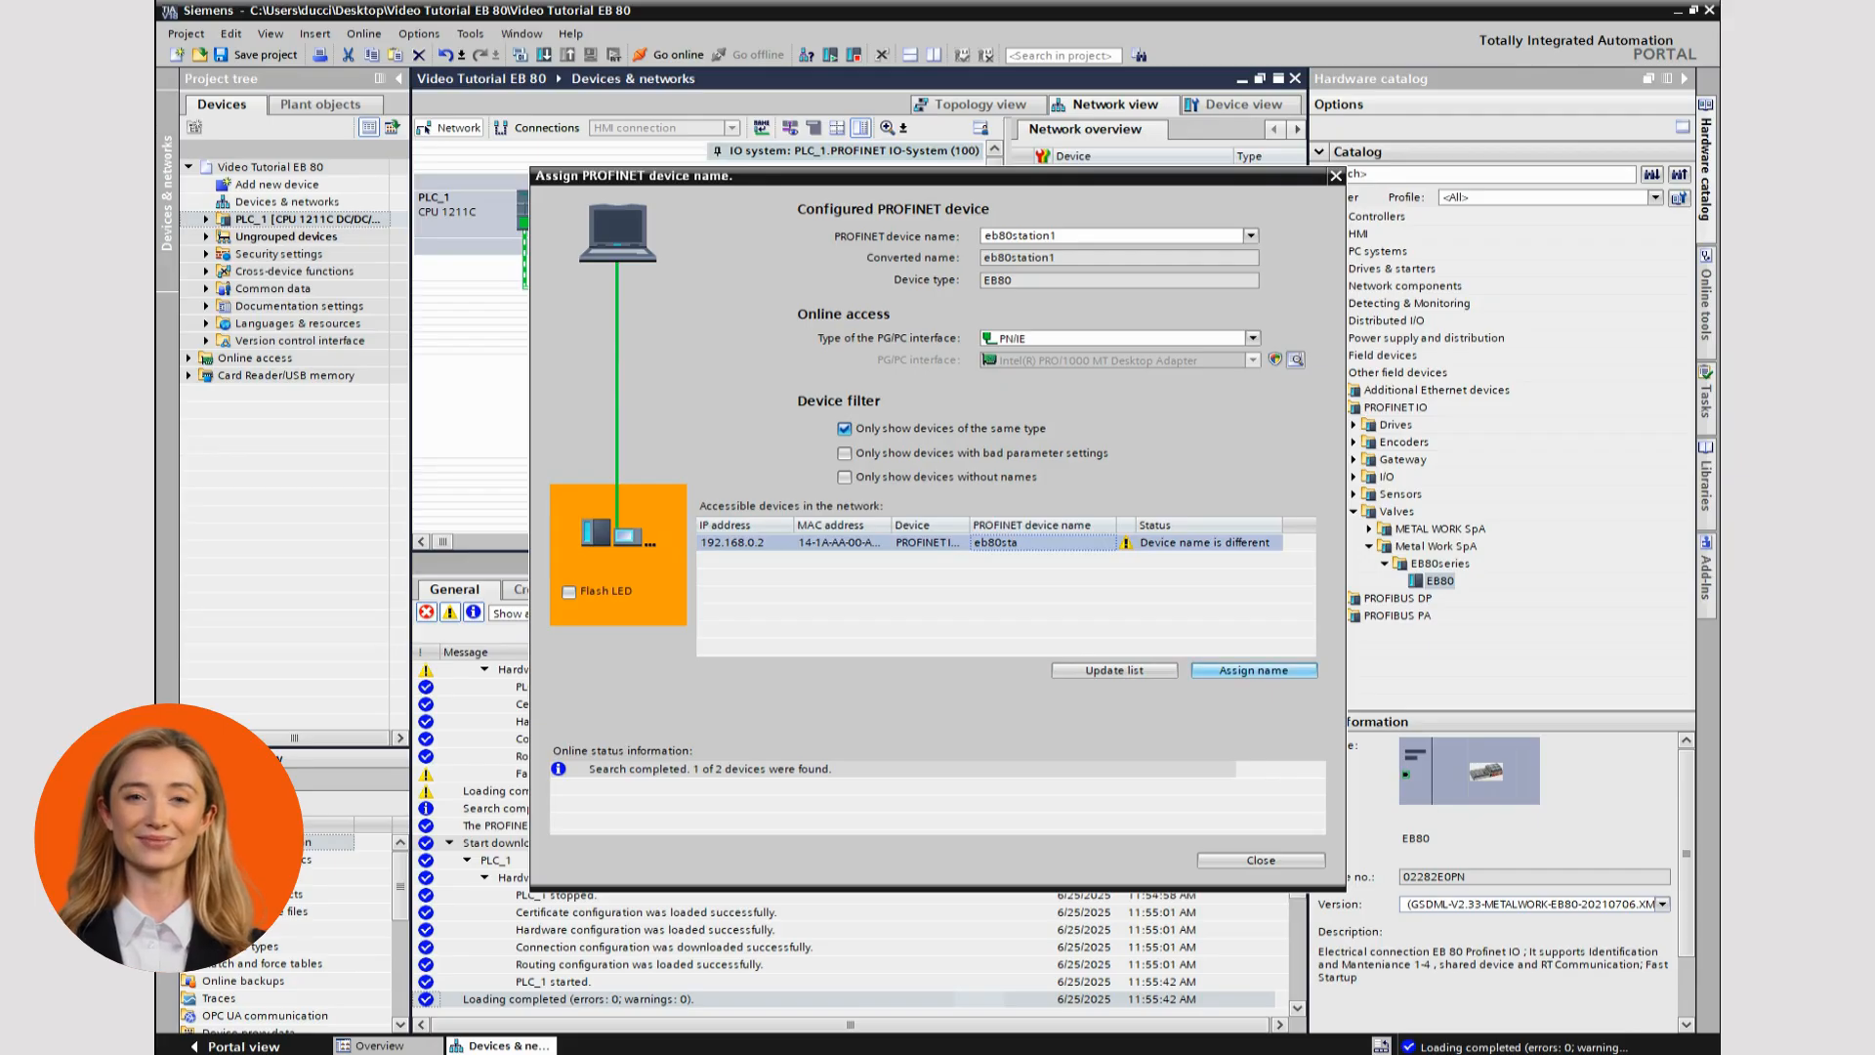
left_click(1254, 670)
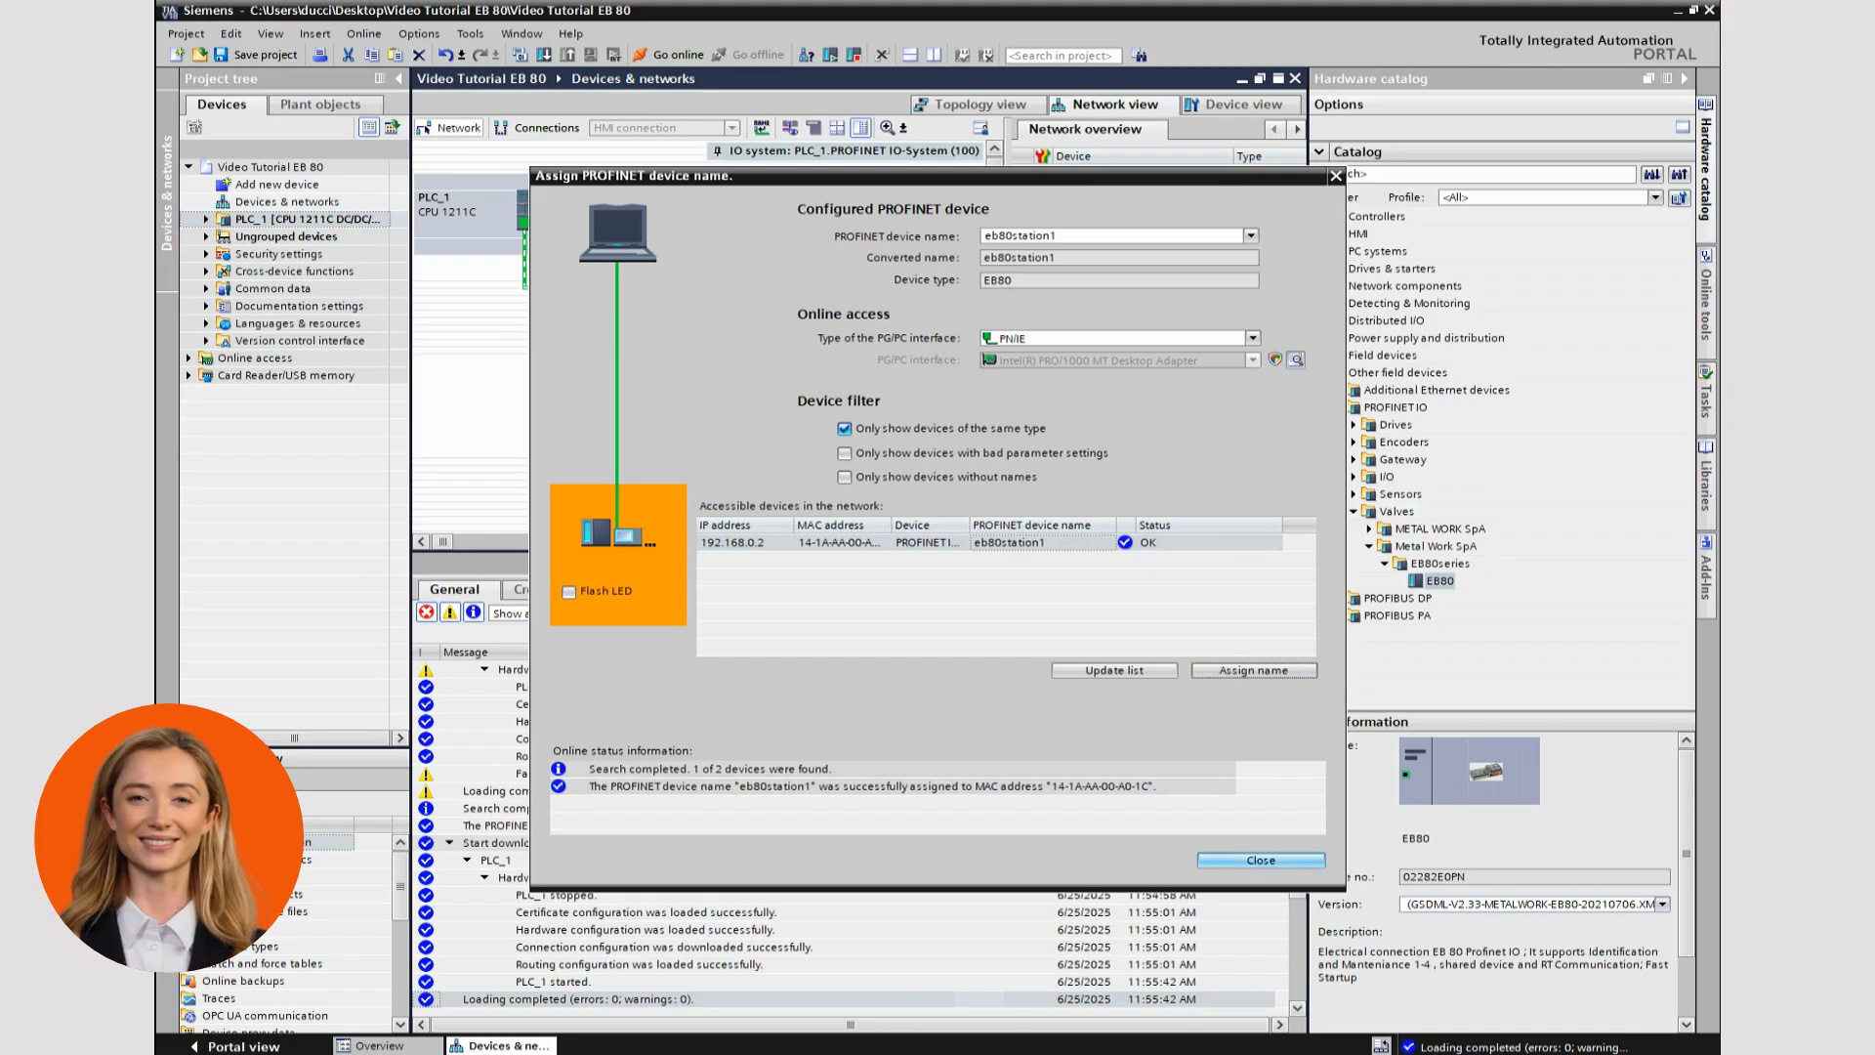
left_click(1261, 860)
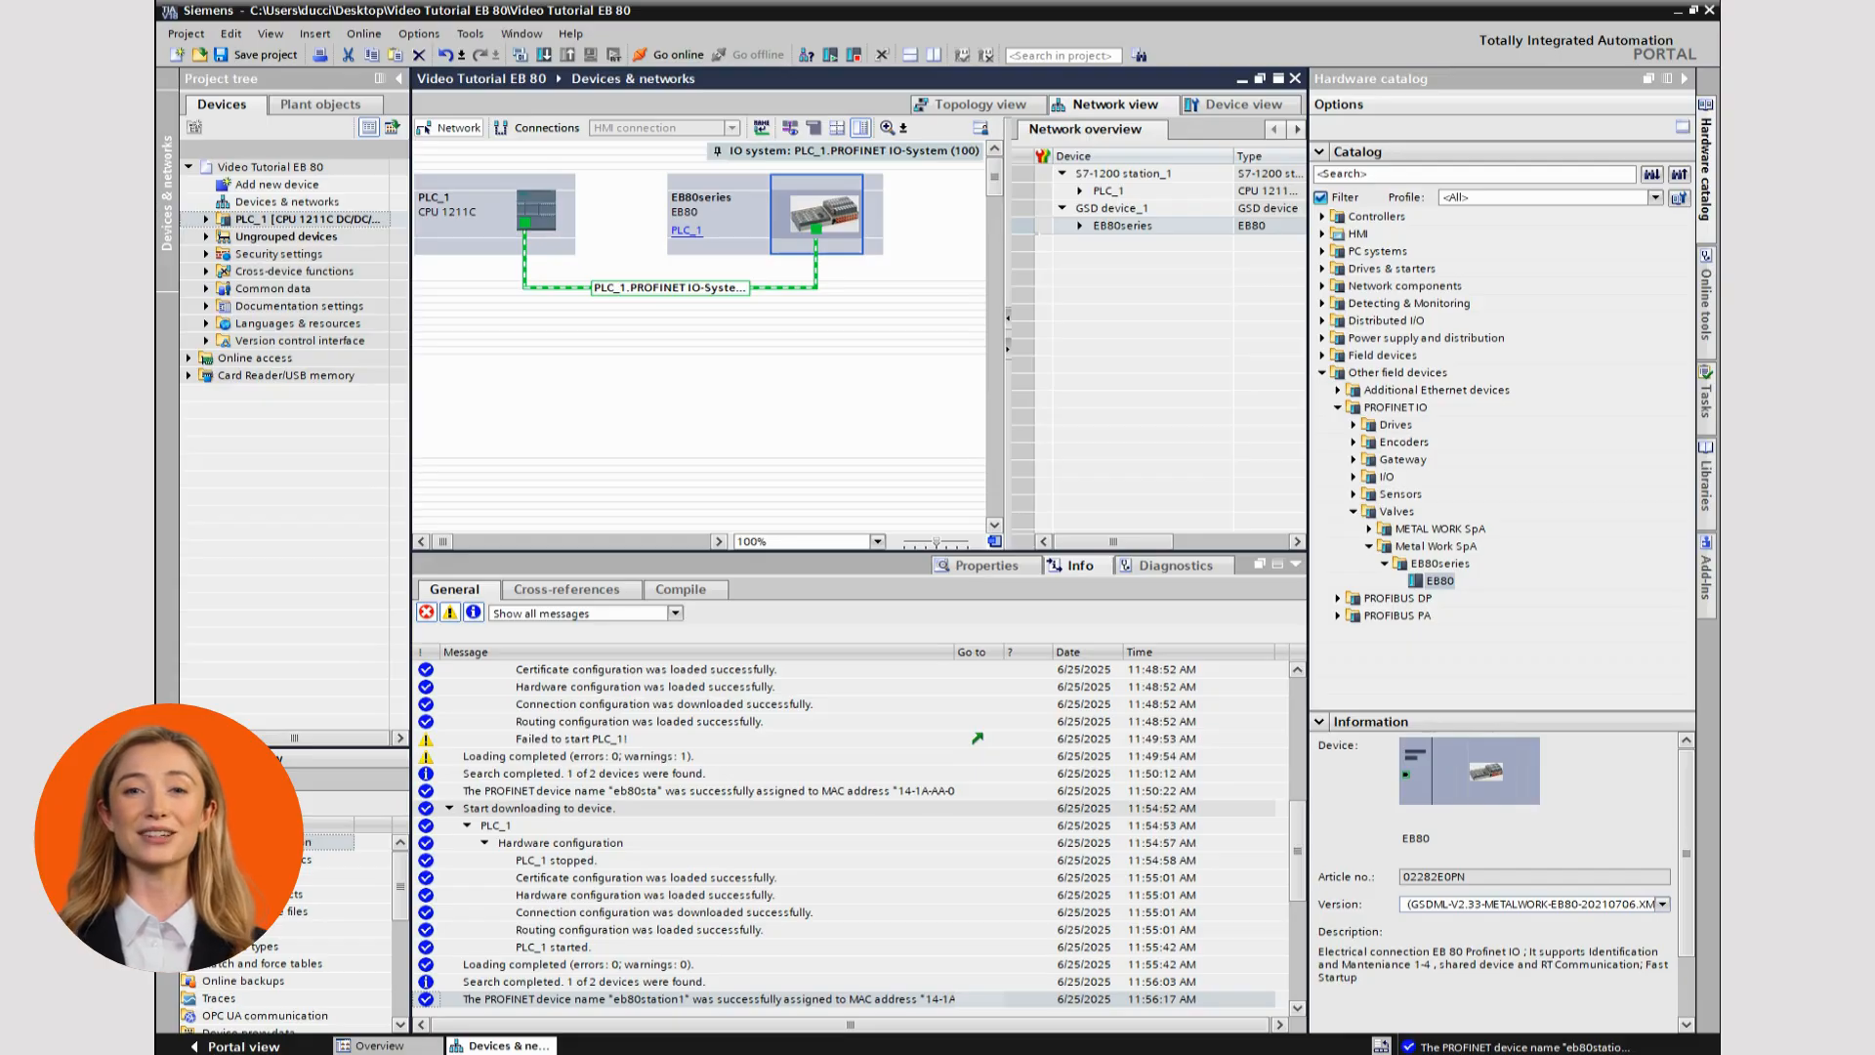
Go online with the project's devices.
left_click(672, 55)
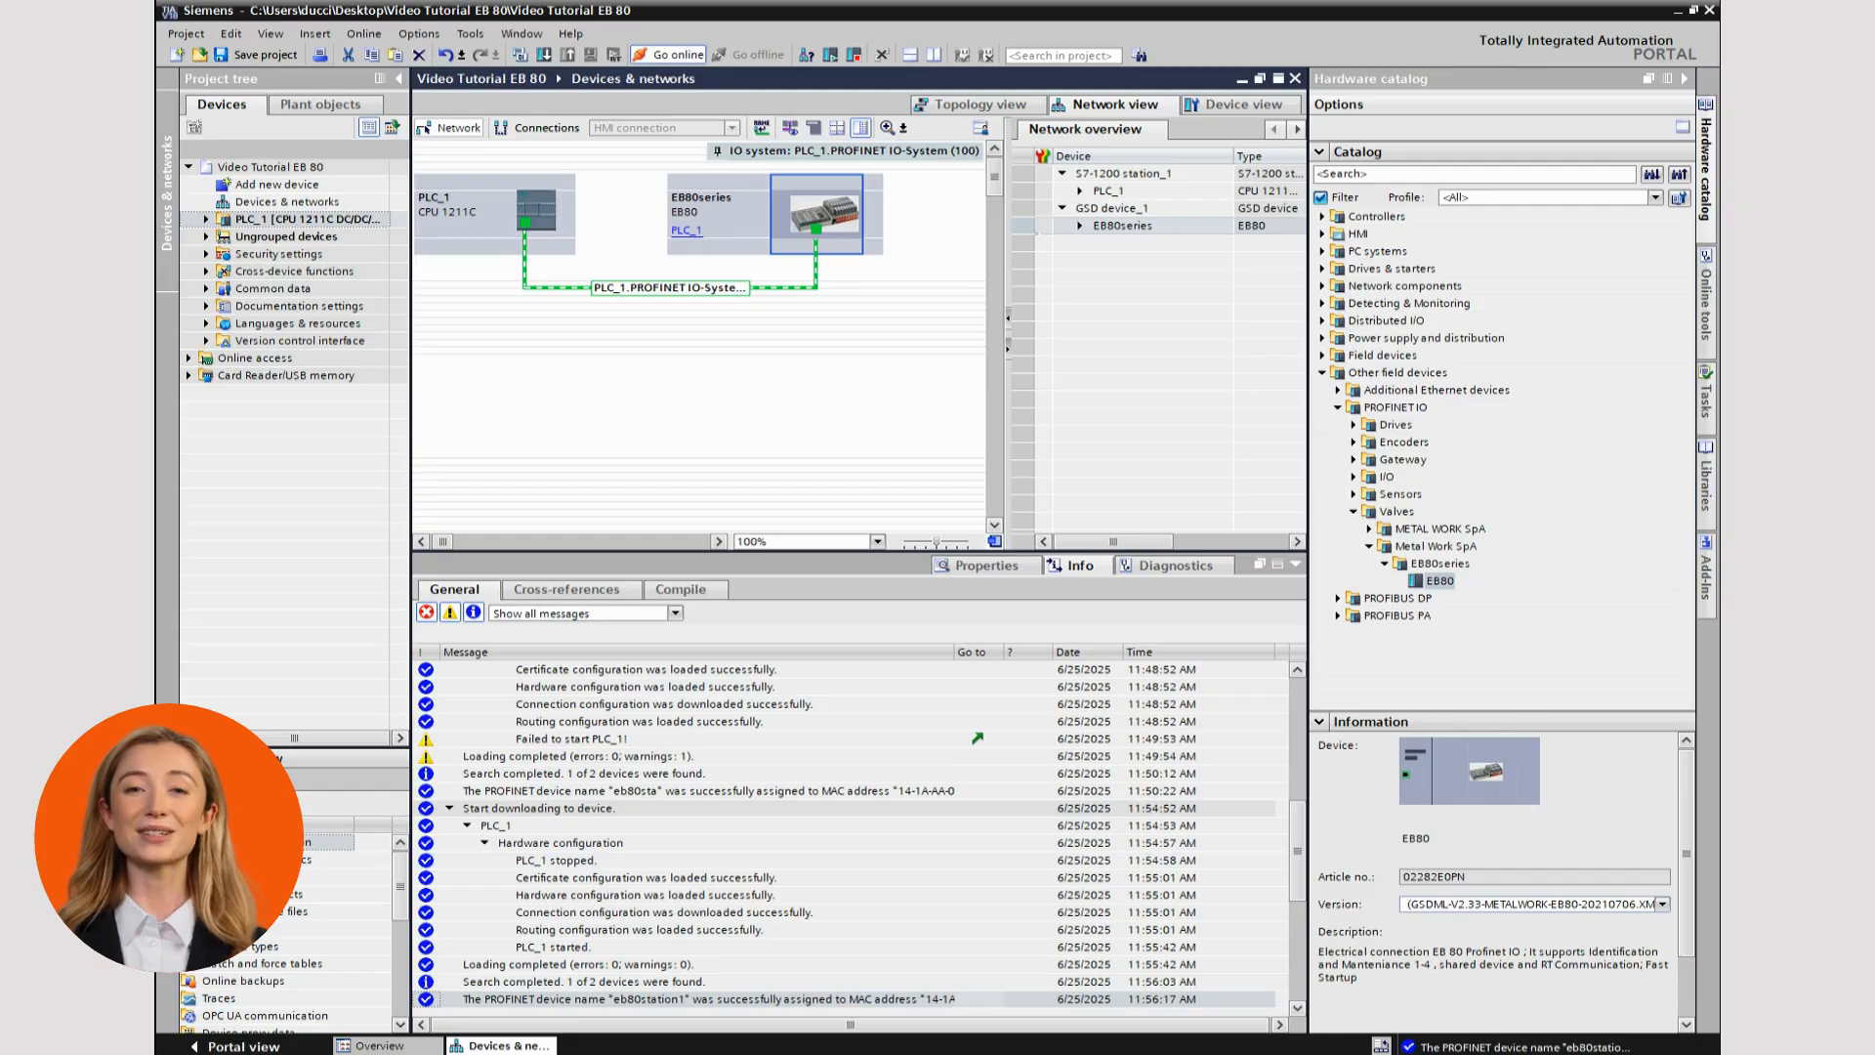